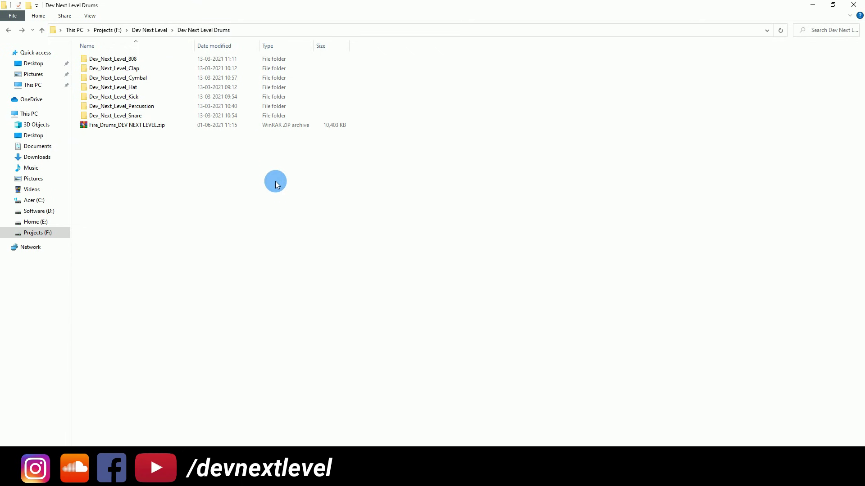
- Open the Dev_Next_Level_Kick folder and audition the Boom Bap kick samples 06, 05 and 04
double_click(131, 97)
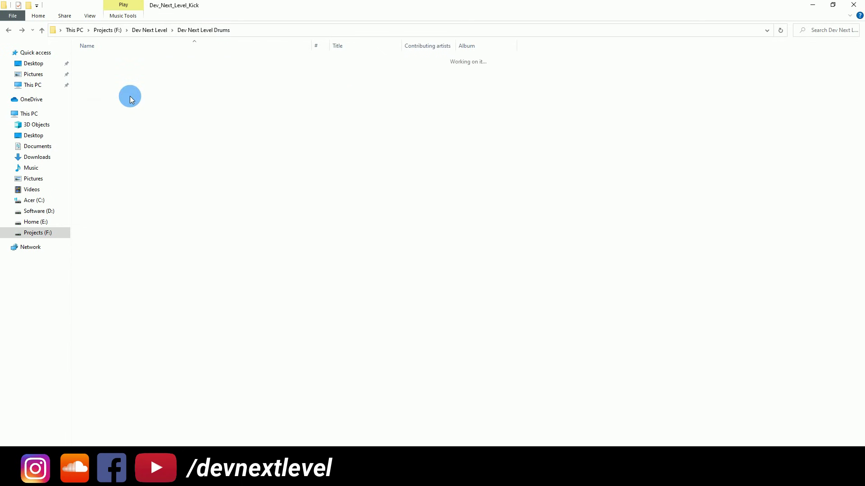
left_click(150, 107)
key("space")
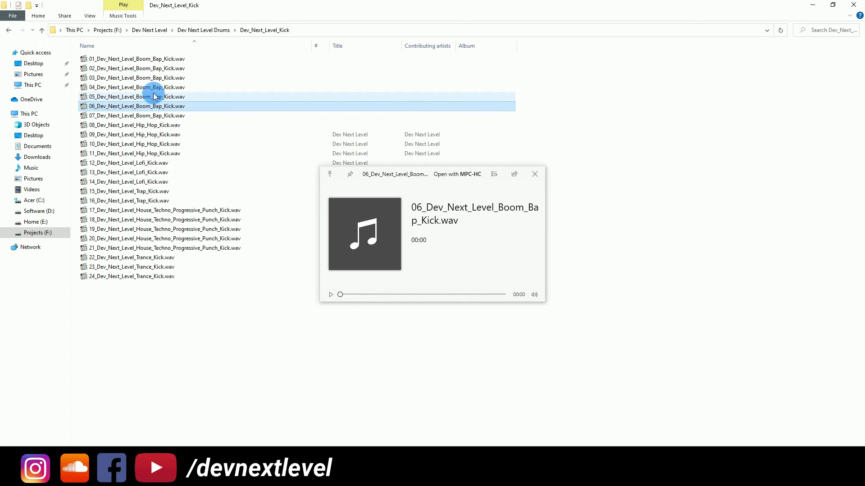
left_click(155, 95)
left_click(159, 84)
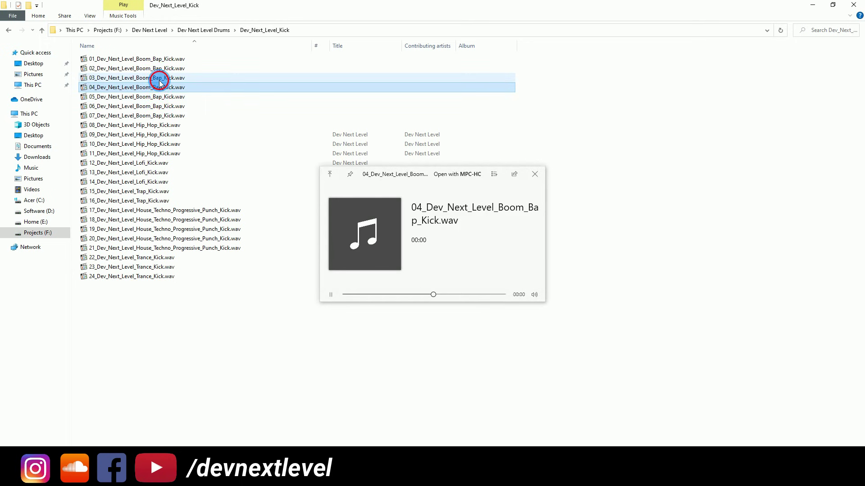
- Add 03_Dev_Next_Level_Boom_Bap_Kick.wav to Track 1 of the FL Studio playlist at the start of bar 1
left_click(159, 82)
left_click_drag(160, 81, 261, 104)
key("alt+Tab")
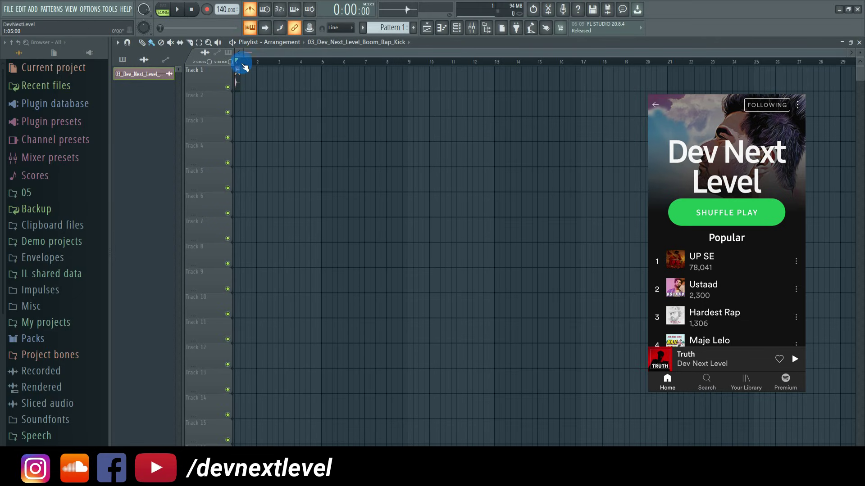
scroll(243, 64, "up", 4)
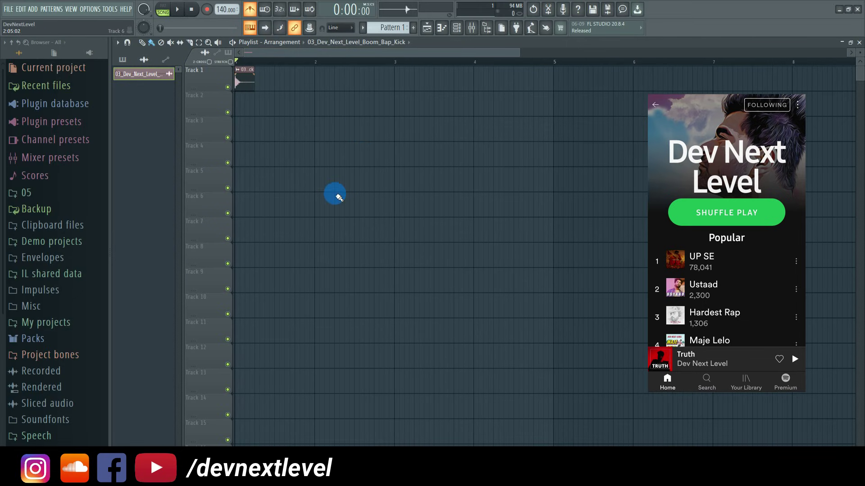
- Switch back to File Explorer, open the Dev_Next_Level_Snare folder and audition the Boom Bap snares 01, 02 and 03
key("alt+Tab")
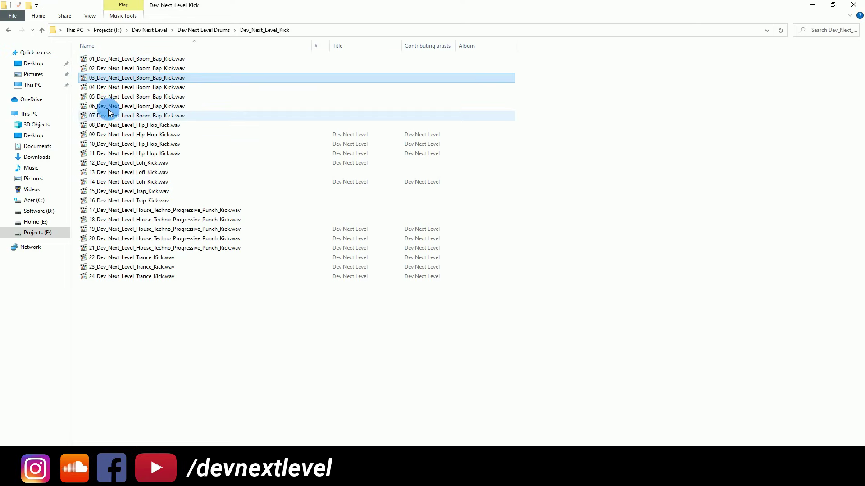
left_click(218, 32)
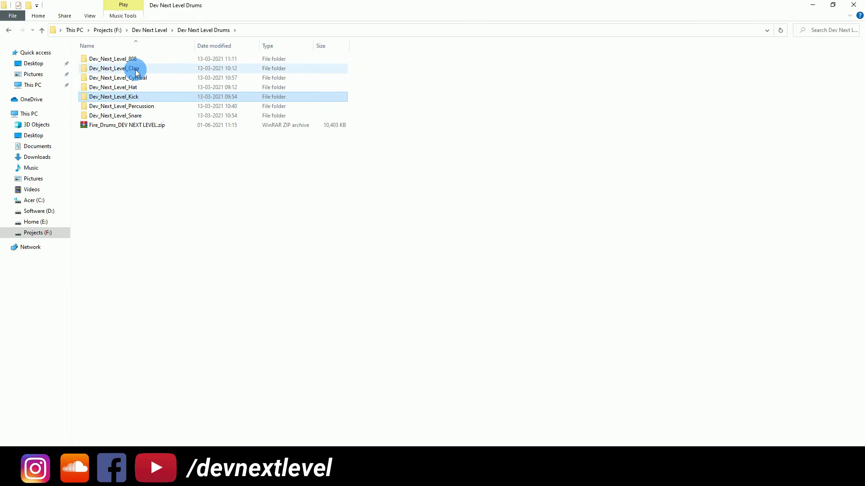
double_click(135, 115)
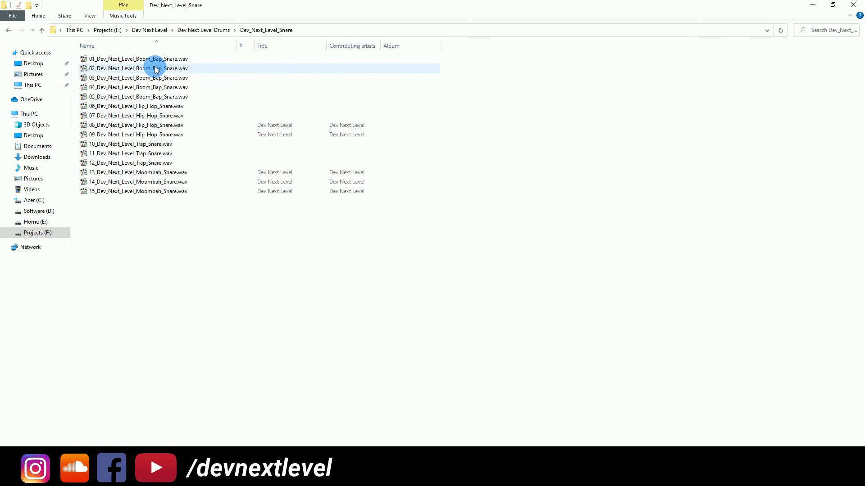
left_click(155, 60)
key("space")
left_click(155, 68)
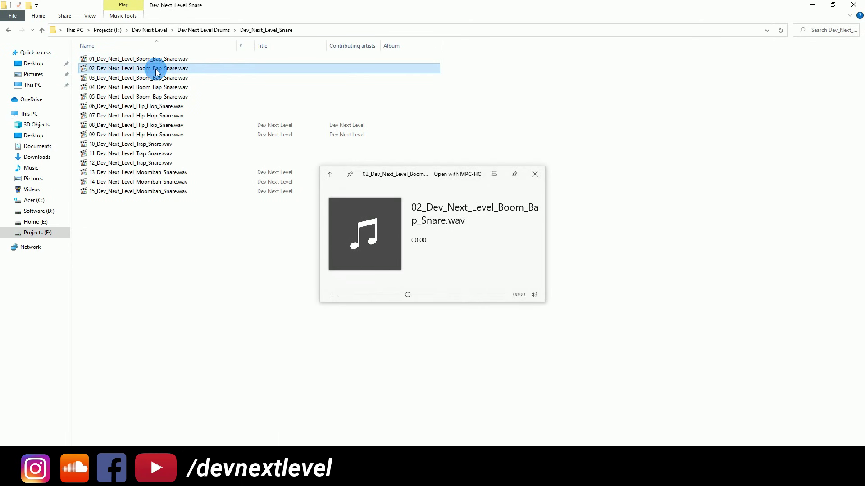
left_click(156, 78)
key("space")
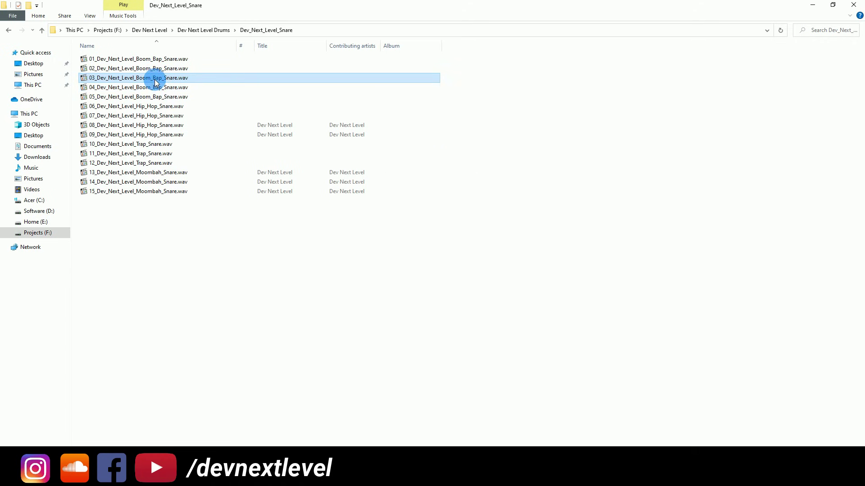
- Add 03_Dev_Next_Level_Boom_Bap_Snare.wav to the FL Studio playlist on Track 11 near the end of bar 2
left_click_drag(331, 352, 384, 335)
left_click(377, 477)
right_click(377, 476)
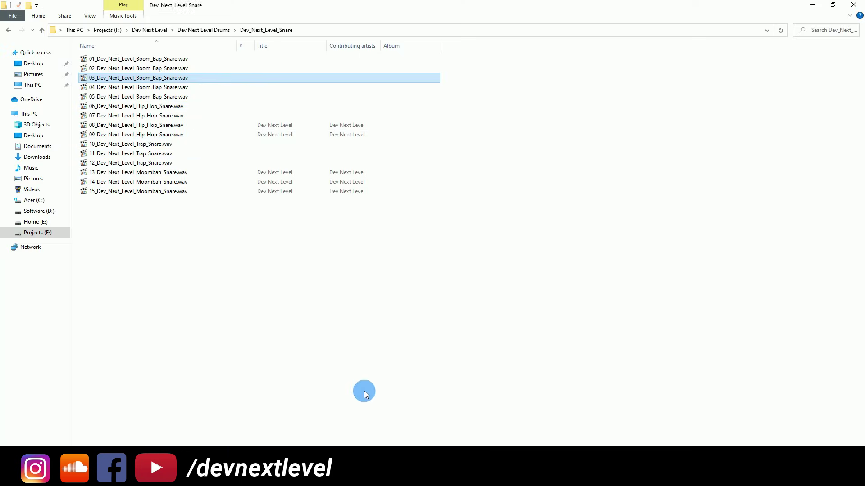
left_click(181, 244)
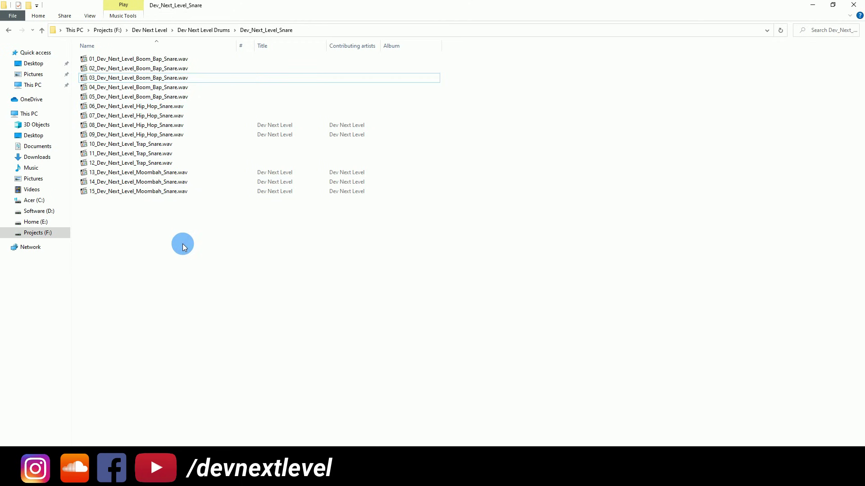
- Open the Dev_Next_Level_Hat folder and audition the hat samples from 01 through 08
left_click(201, 35)
double_click(139, 87)
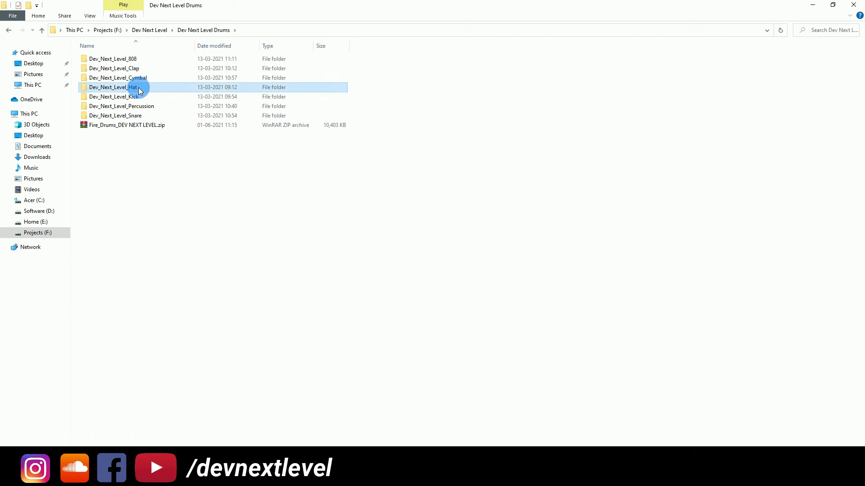
left_click(129, 59)
key("space")
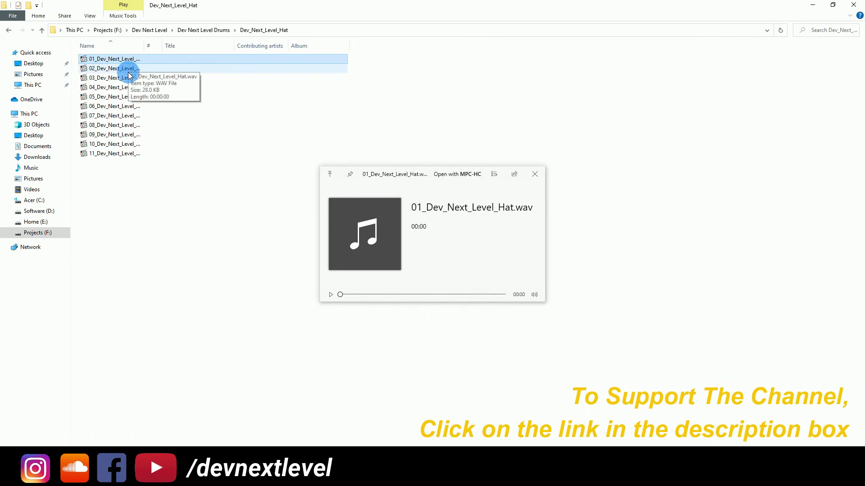
left_click(130, 69)
left_click(129, 80)
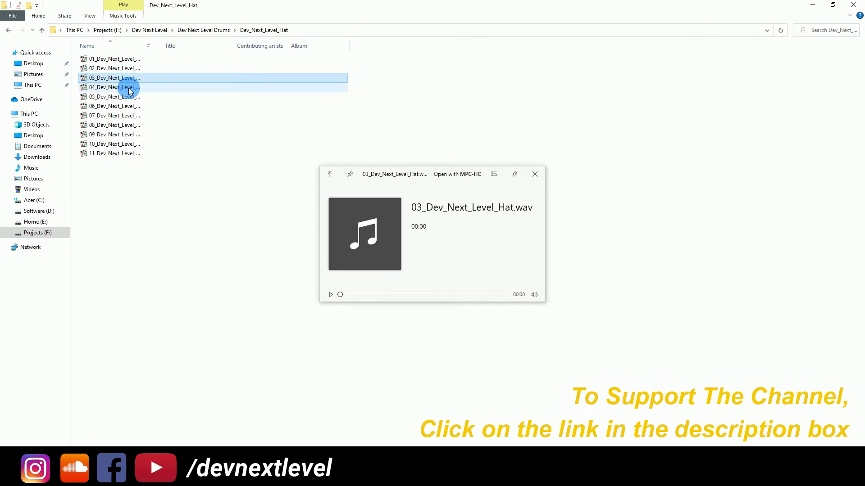
left_click(130, 90)
left_click(129, 99)
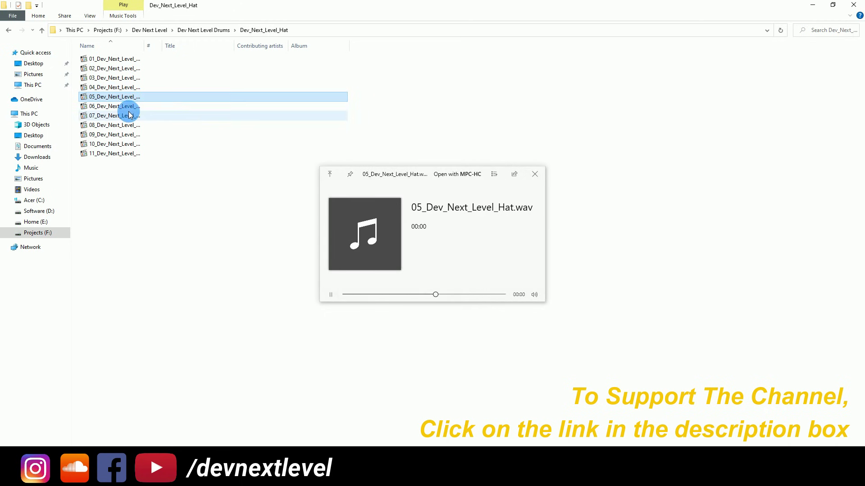
left_click(130, 109)
left_click(129, 118)
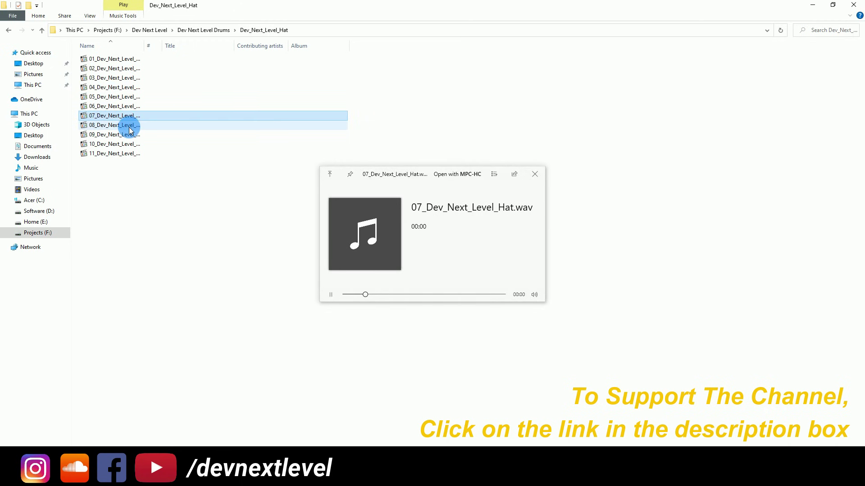
left_click(130, 131)
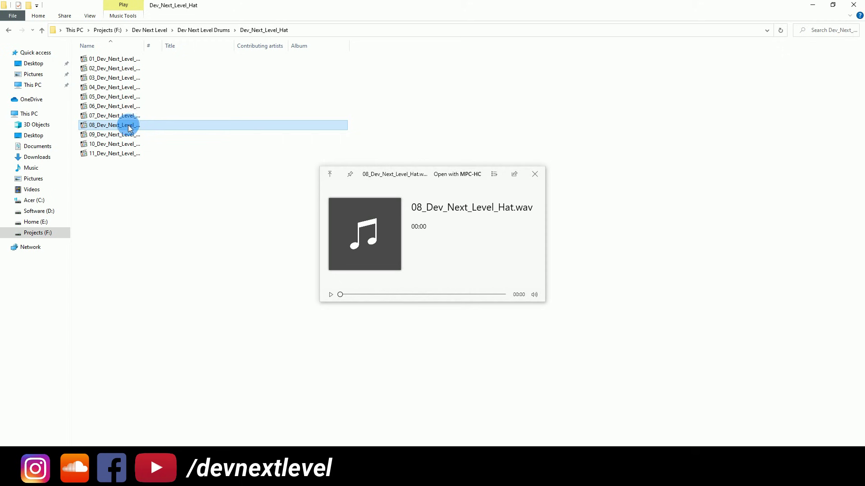
- Add 08_Dev_Next_Level_Hat.wav to the FL Studio playlist on Track 7 at the start of bar 4
left_click_drag(130, 131, 473, 228)
left_click_drag(242, 65, 249, 52)
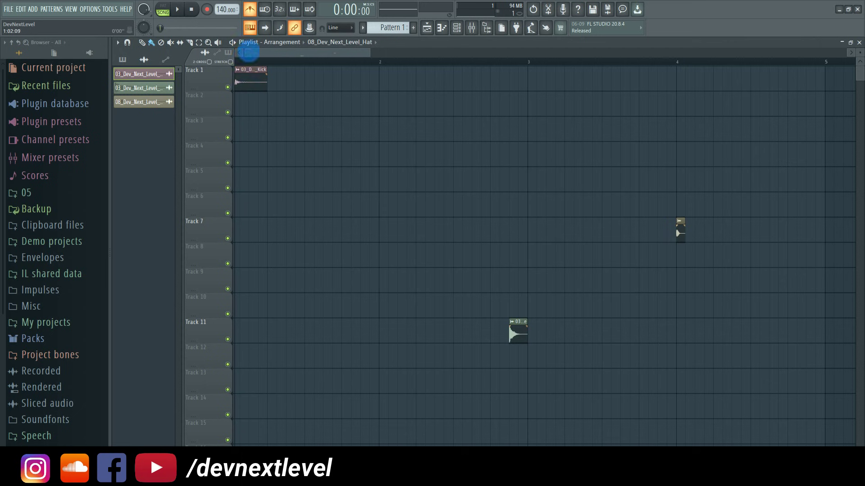
- Arrange snare clips on Track 2 halfway through bars 1 and 2 and near the end of bar 2, checking by playback
left_click(250, 9)
key("space")
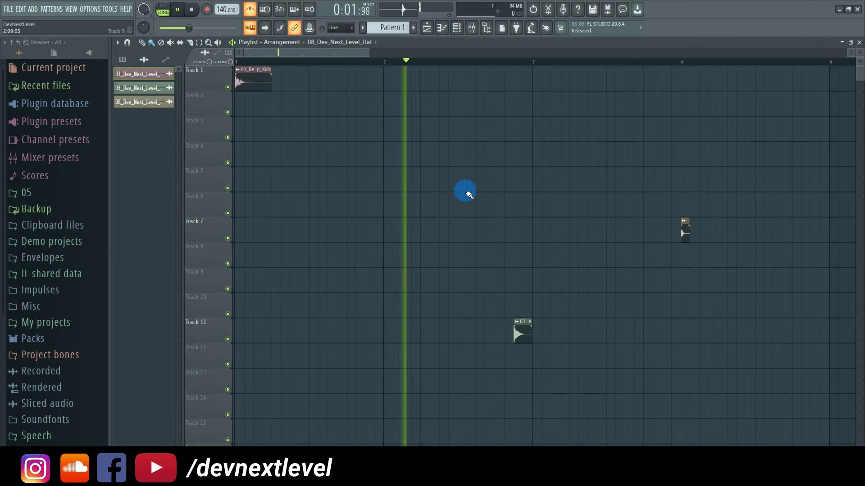
left_click_drag(521, 337, 470, 107)
key("space")
key("space")
left_click(318, 113)
key("space")
left_click(470, 100)
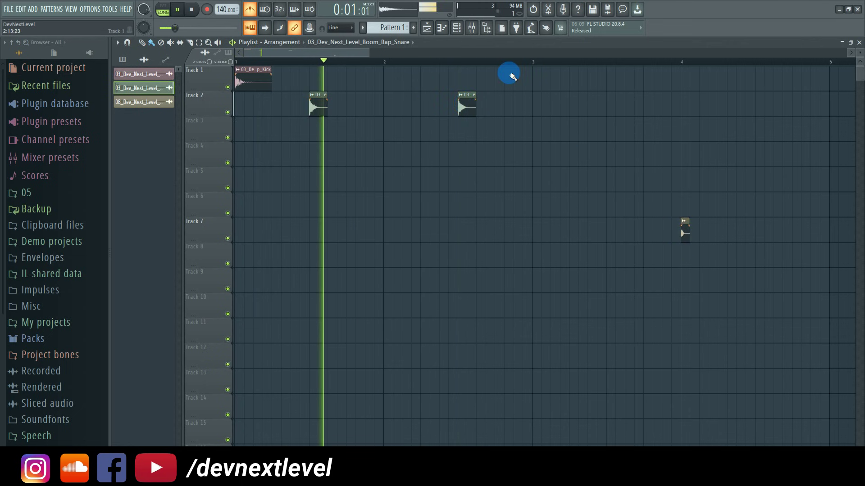
left_click(518, 104)
- Move the hat clip to Track 3 in the first beat of bar 1
key("space")
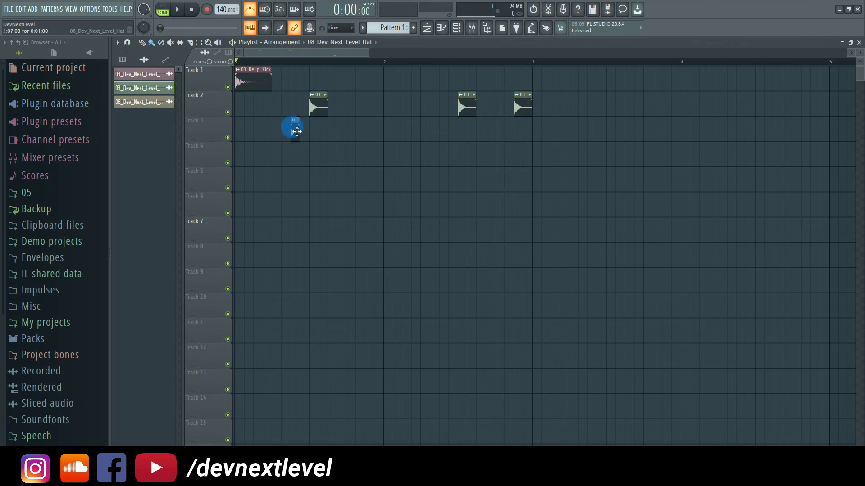
key("space")
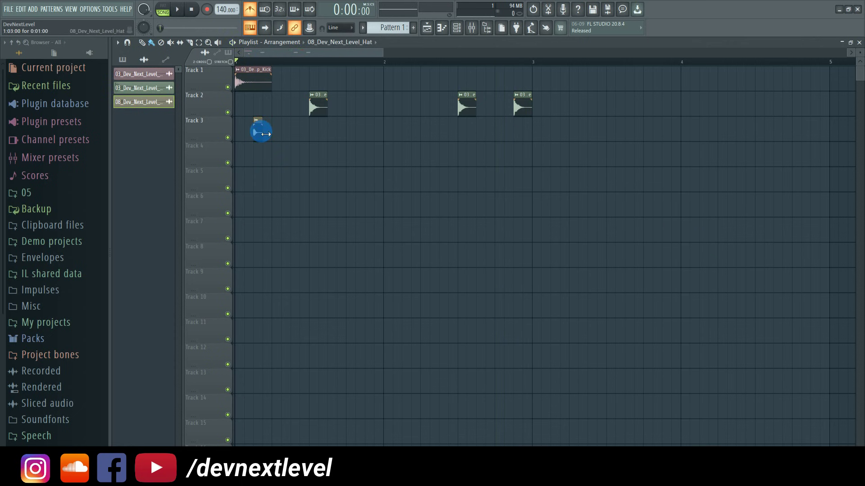
- Open the hat channel's piano roll and place a C5 note in bar 1
double_click(265, 133)
left_click(458, 30)
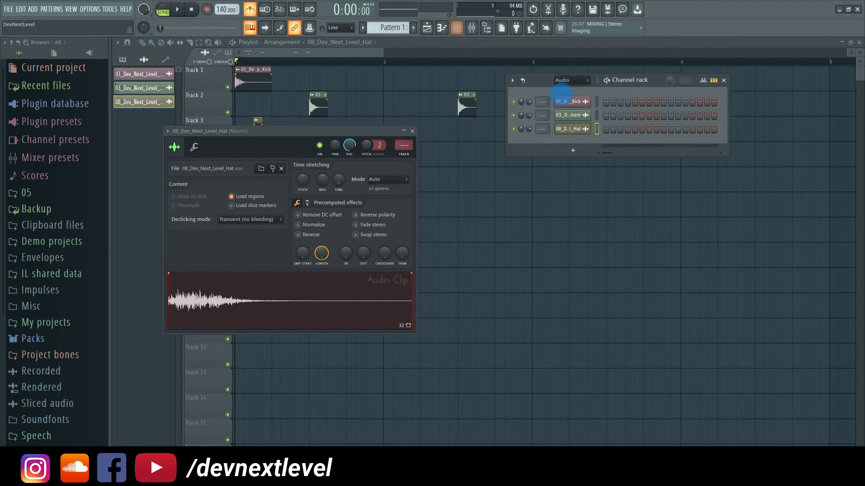
right_click(571, 130)
left_click(594, 127)
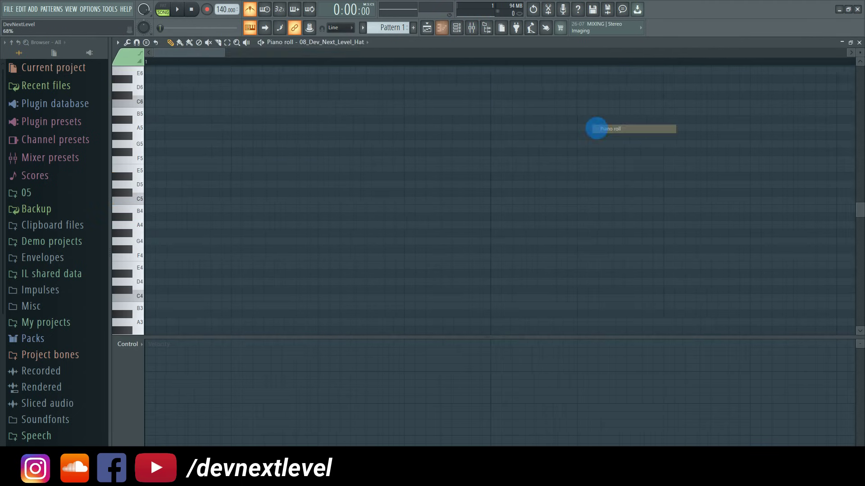
left_click(189, 200)
- Place the hat pattern on playlist Track 3 at the start of bar 1 and reopen its piano roll
left_click(427, 30)
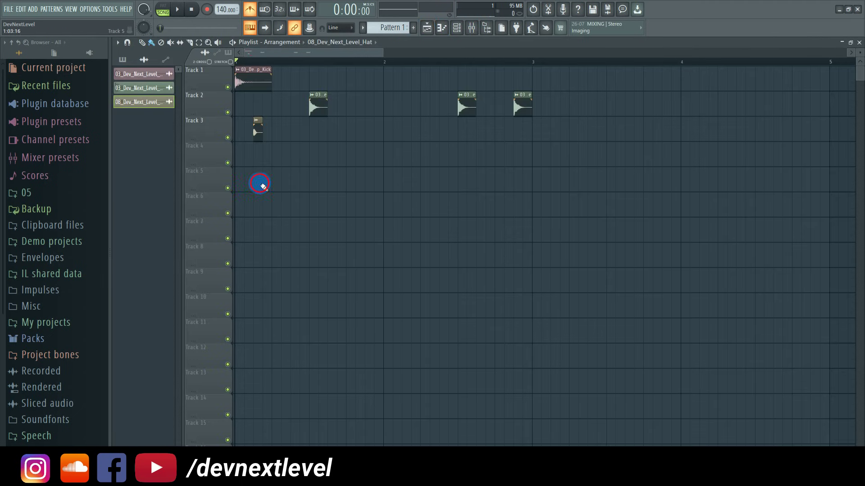
left_click_drag(315, 129, 232, 131)
double_click(280, 138)
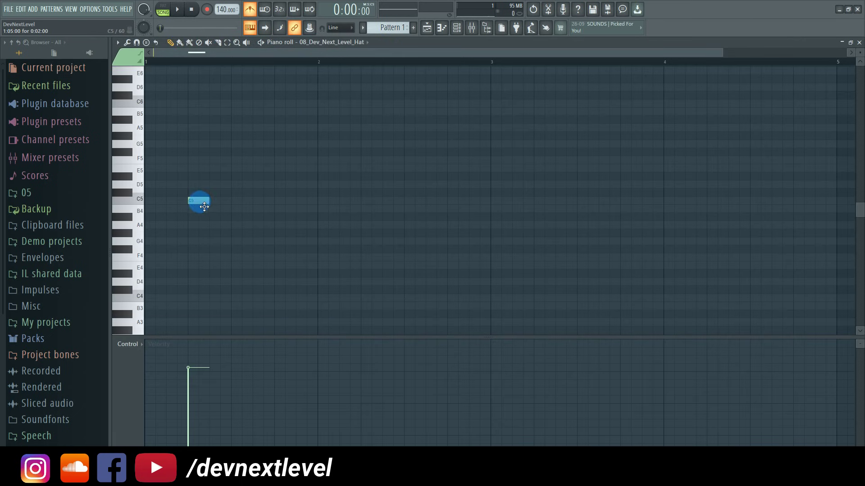
- Arrange the hat notes in the first half of bar 1 as two adjacent short C5 notes, an E5 and another C5
left_click_drag(176, 208, 170, 209)
left_click(182, 202)
left_click(172, 203)
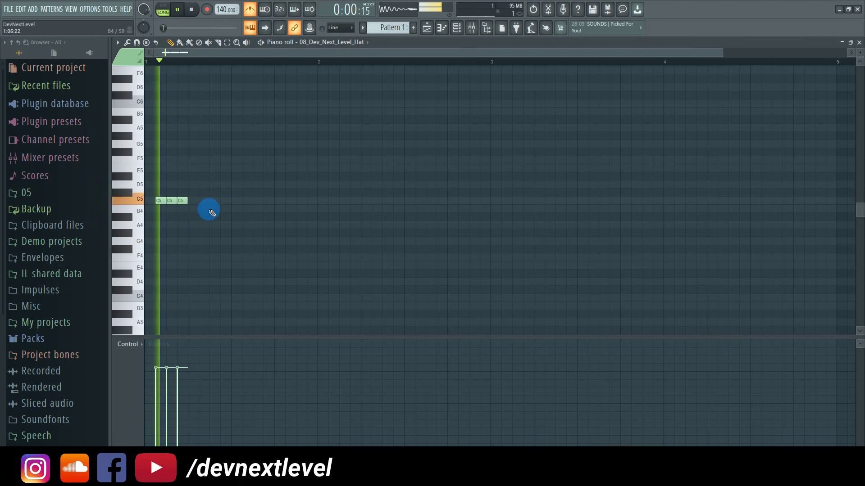
right_click(182, 200)
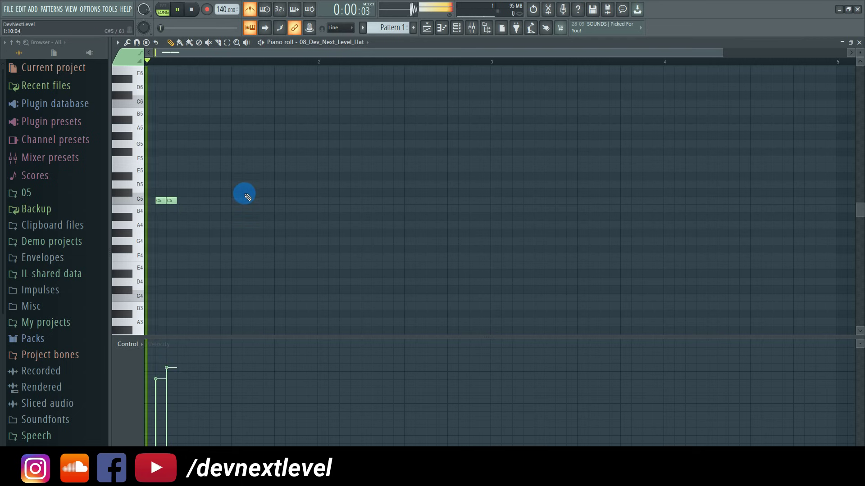
left_click(214, 202)
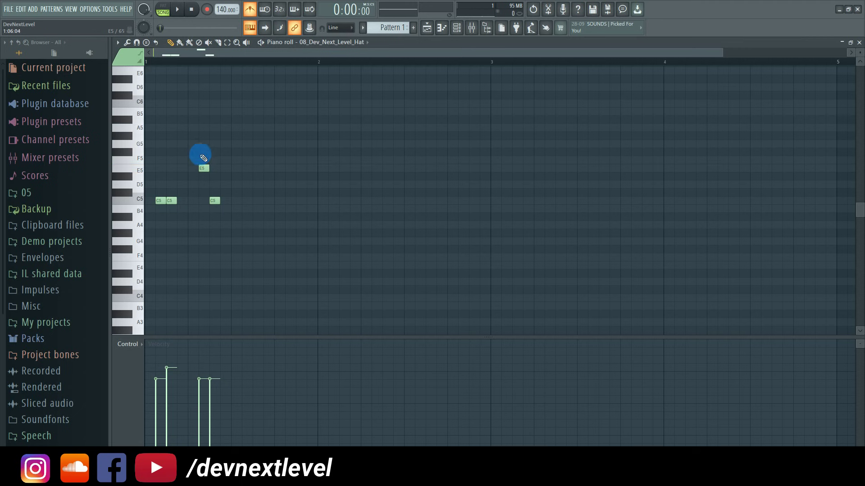
- Open the 08_Dev_Next_Level_Hat channel settings and set the time stretching mode to Stretch
left_click(456, 29)
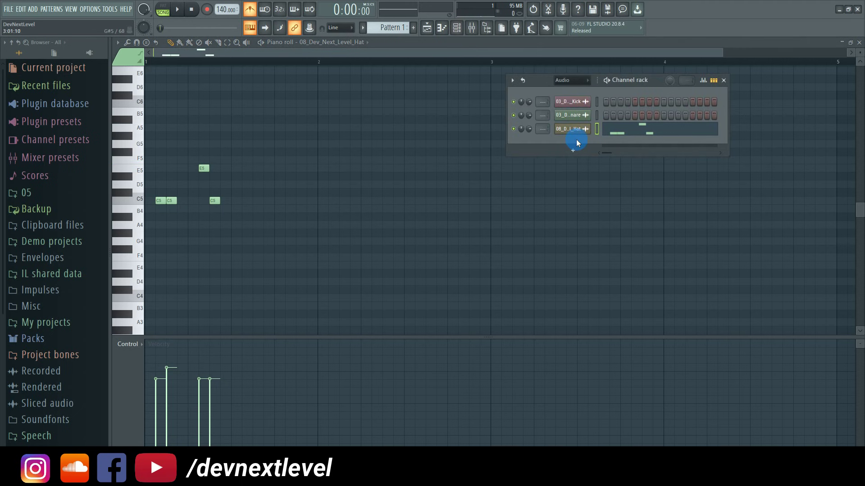
left_click(569, 130)
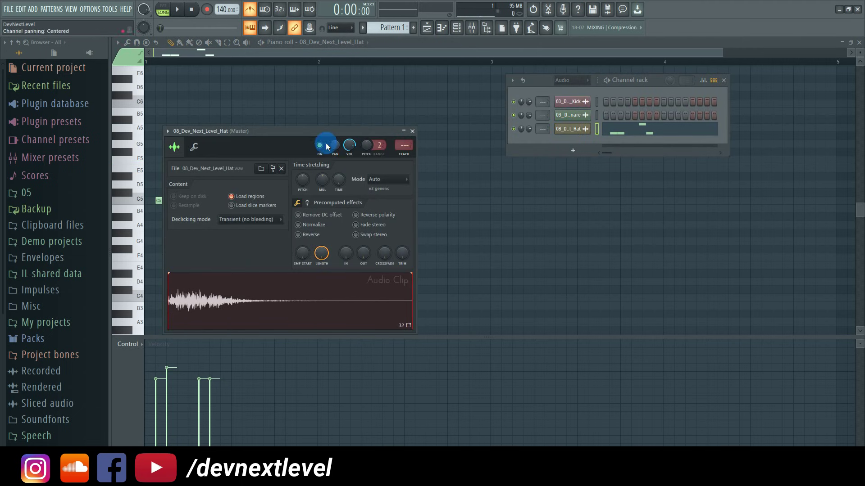
left_click_drag(283, 129, 406, 158)
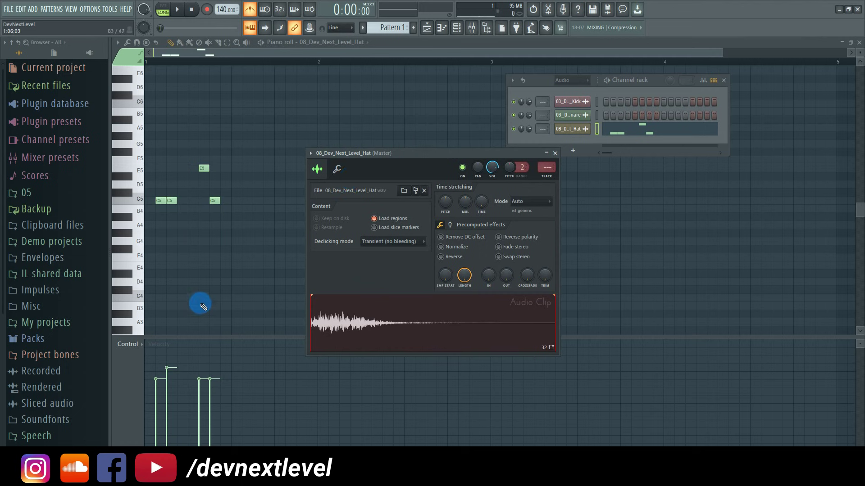
left_click(539, 202)
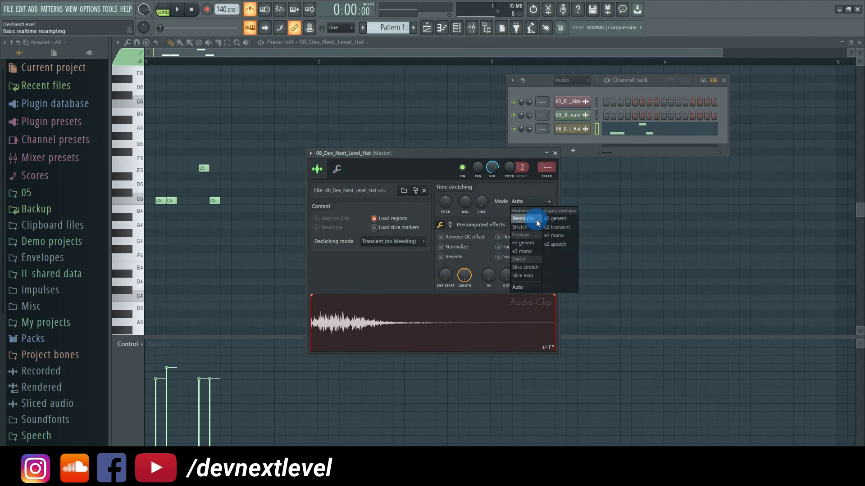
left_click(536, 228)
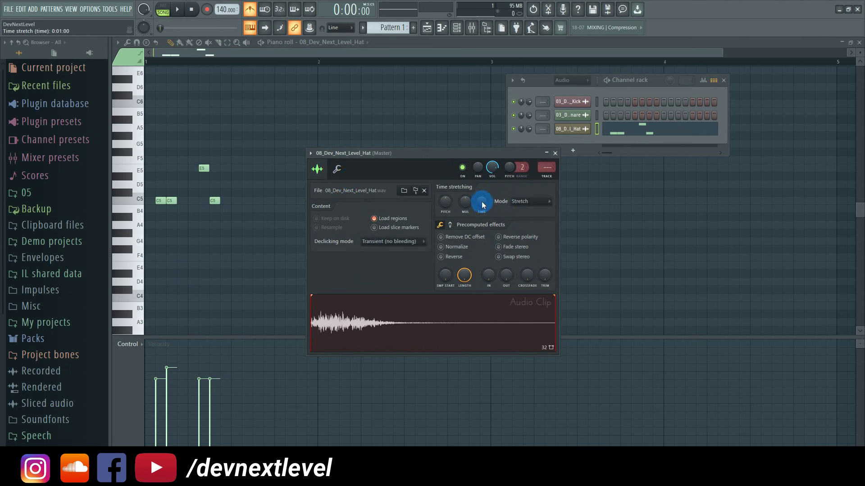
- Close the hat channel settings and add short G#5 and E5 notes to bar 1 at steps 8 and 11
left_click(557, 153)
left_click(295, 55)
key("space")
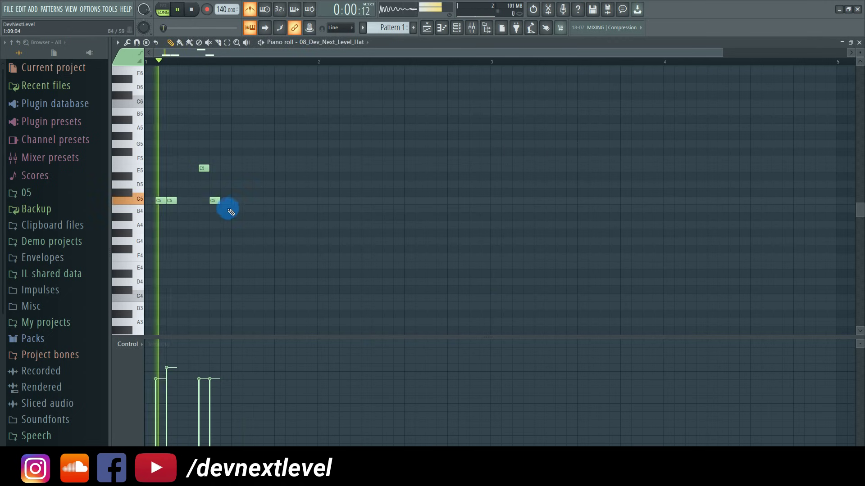
key("space")
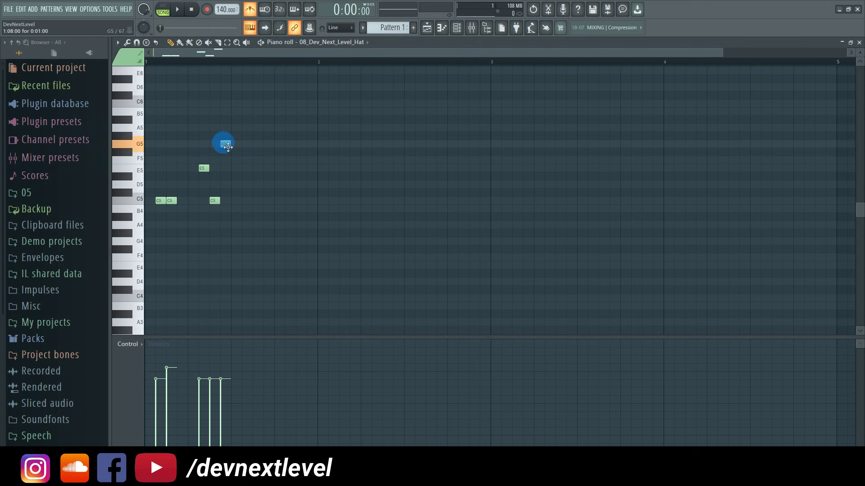
key("space")
key("space")
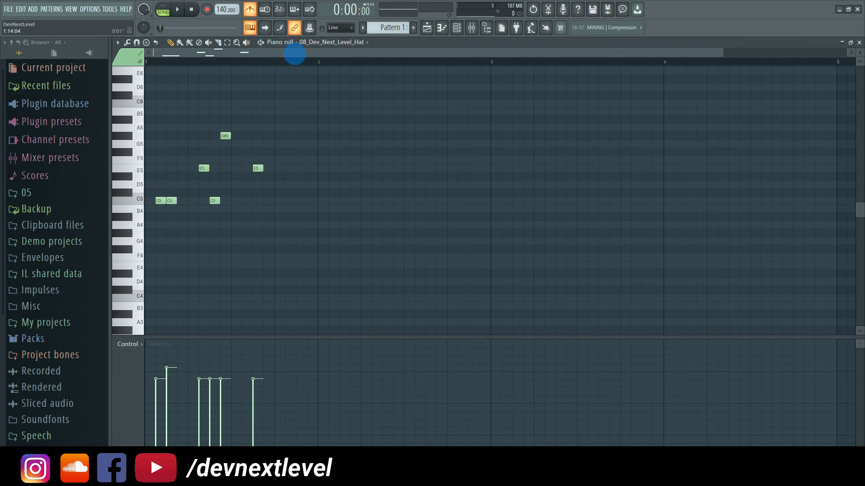
- Lengthen the last E5 hat note in bar 1 to two steps and chop it into four equal short notes
left_click(345, 29)
left_click(345, 29)
key("space")
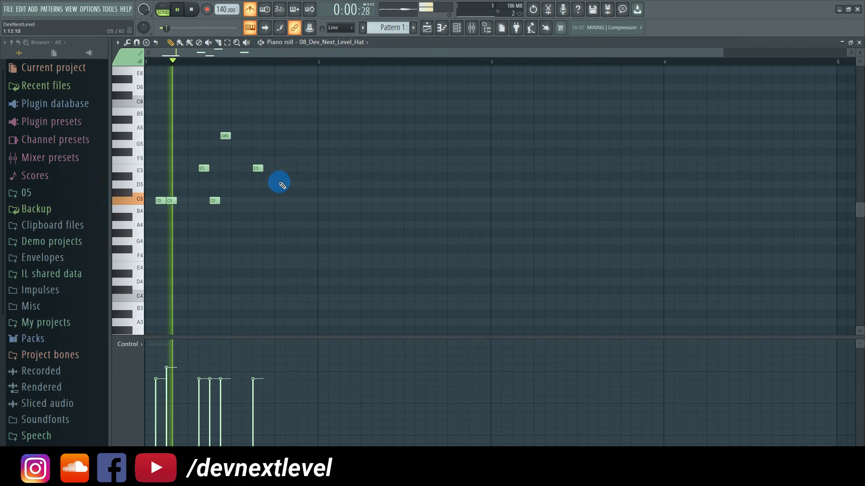
key("space")
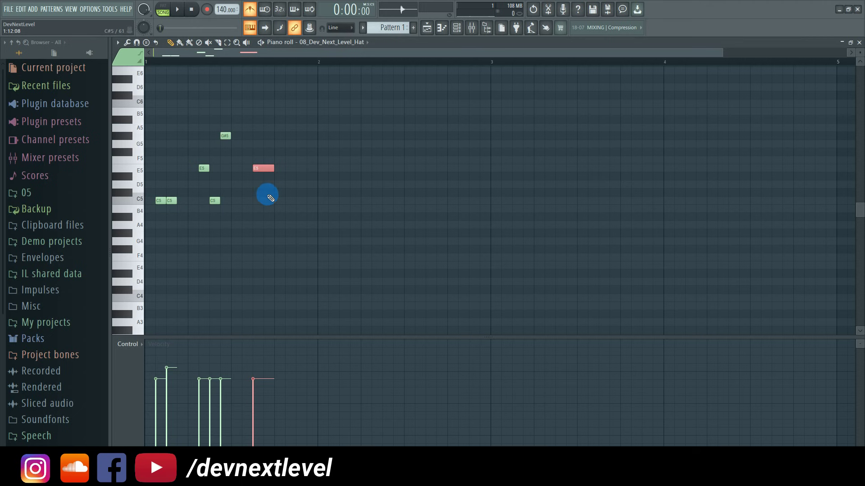
key("alt+u")
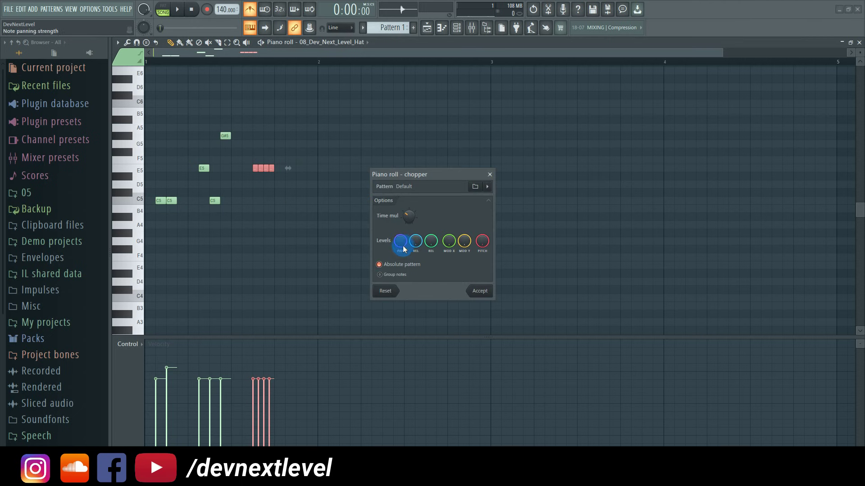
left_click(482, 291)
- Add one-step D5 and C5 hat notes on the last two steps of bar 1
key("space")
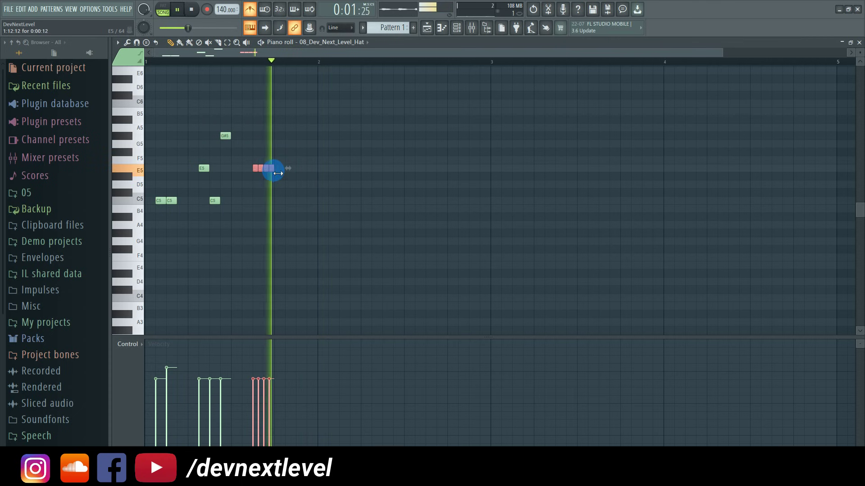
key("space")
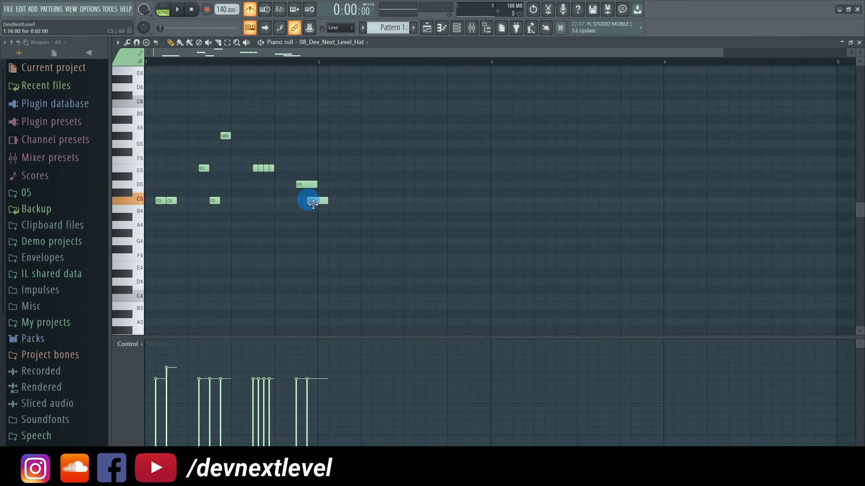
key("space")
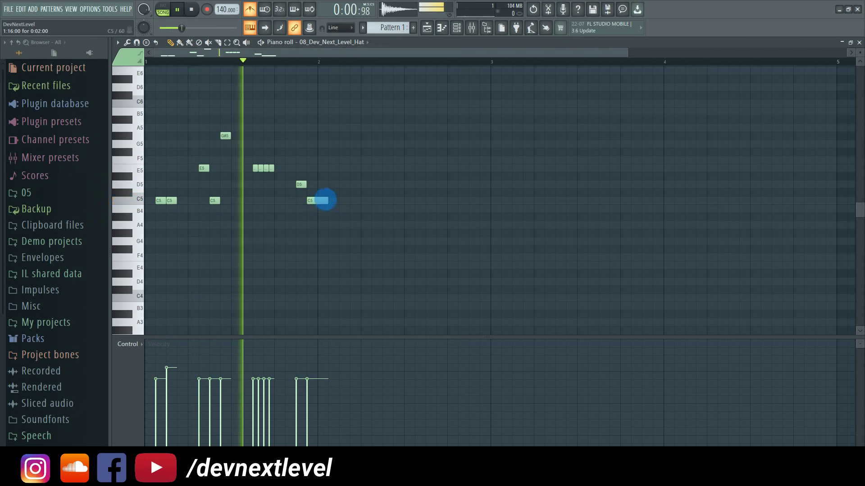
left_click_drag(332, 202, 319, 201)
key("space")
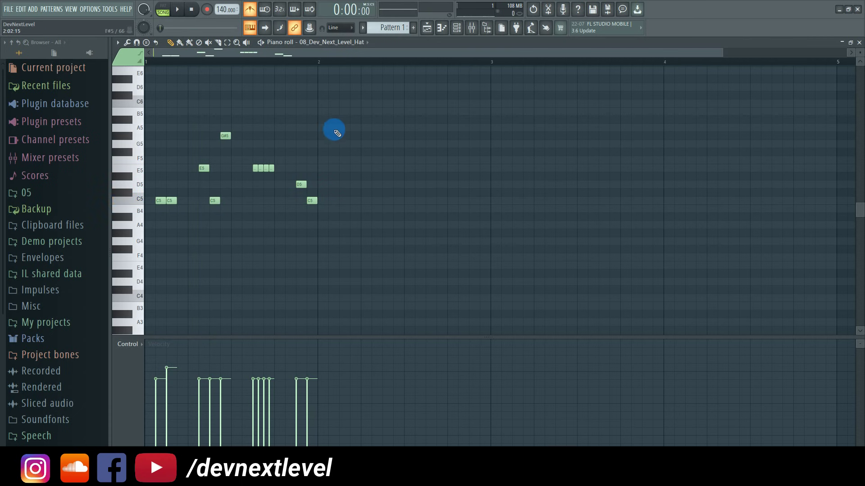
- Place four evenly spaced C5 hat notes on steps 2, 4, 6 and 8 of bar 2
key("space")
left_click(340, 201)
left_click(354, 203)
key("space")
key("space")
key("space")
left_click(377, 202)
left_click(397, 202)
key("space")
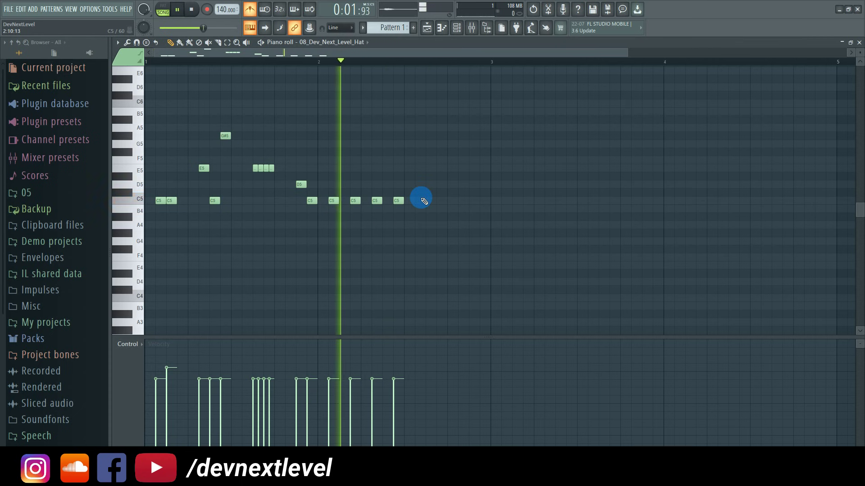
- Add C5 and G5 hat notes on steps 11 and 12 of bar 2 and move the step 6 note to D5
key("space")
key("space")
left_click(430, 203)
key("space")
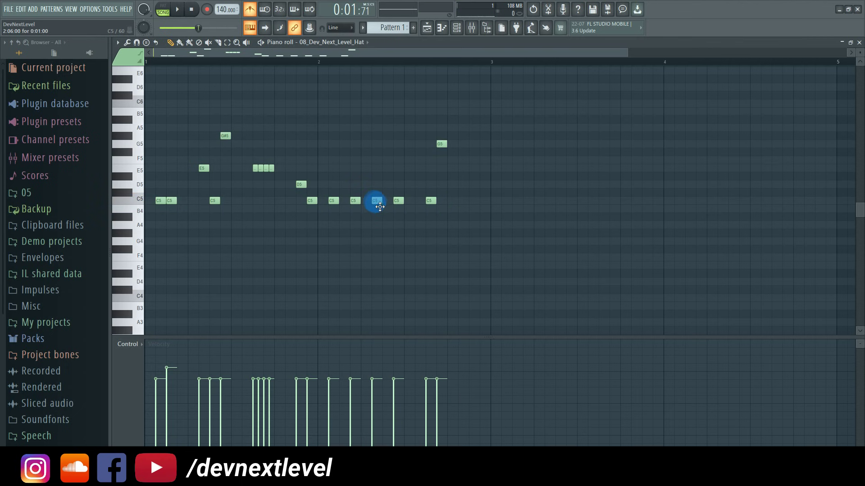
key("space")
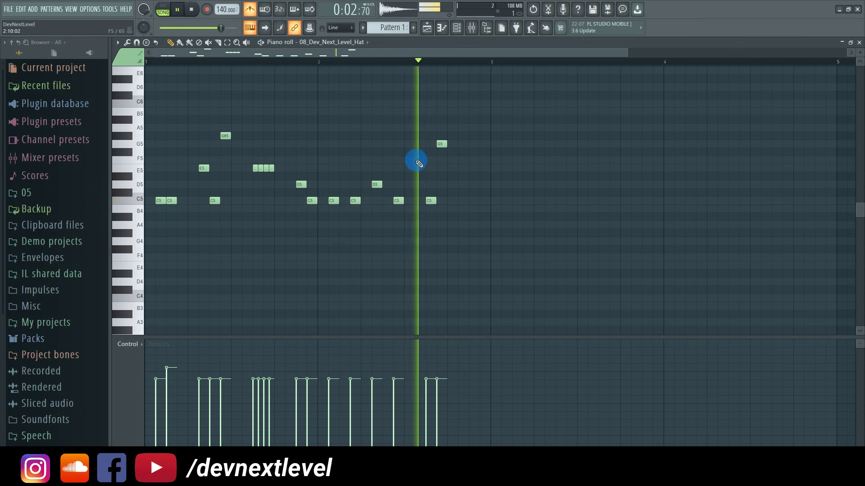
- Add E5 and D5 notes on steps 13 and 15 of bar 2, chop each into four short notes and play the result
key("space")
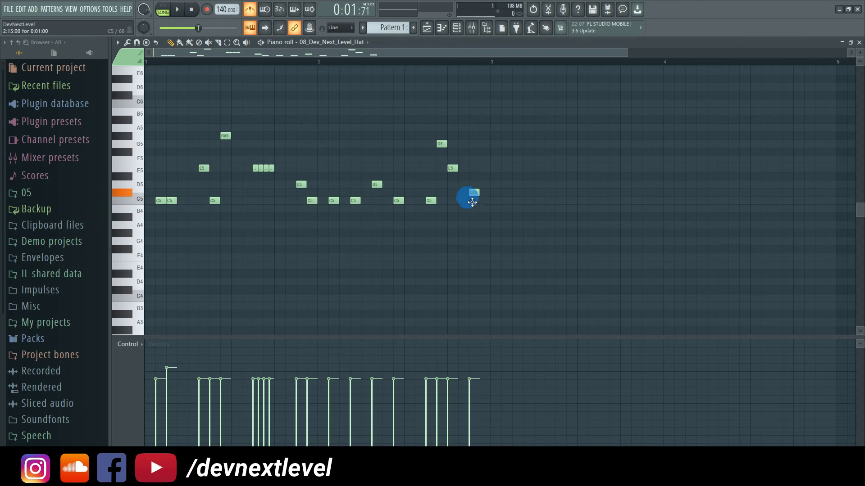
left_click_drag(517, 159, 445, 197)
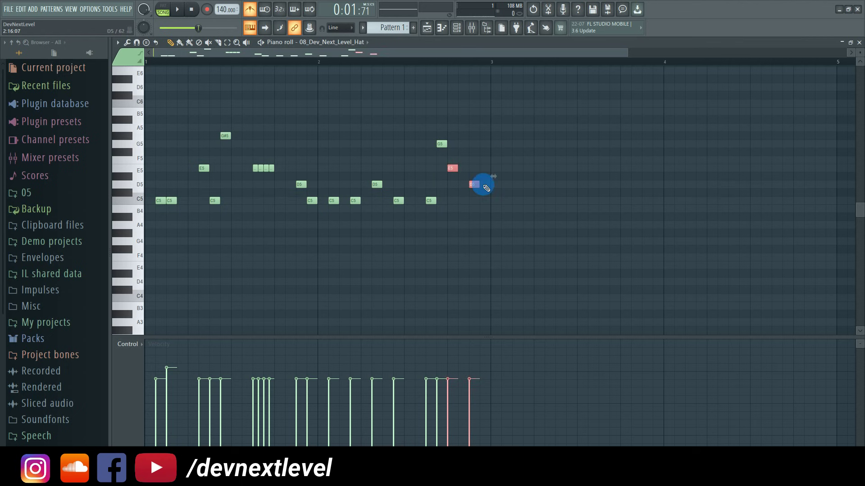
key("ctrl+u")
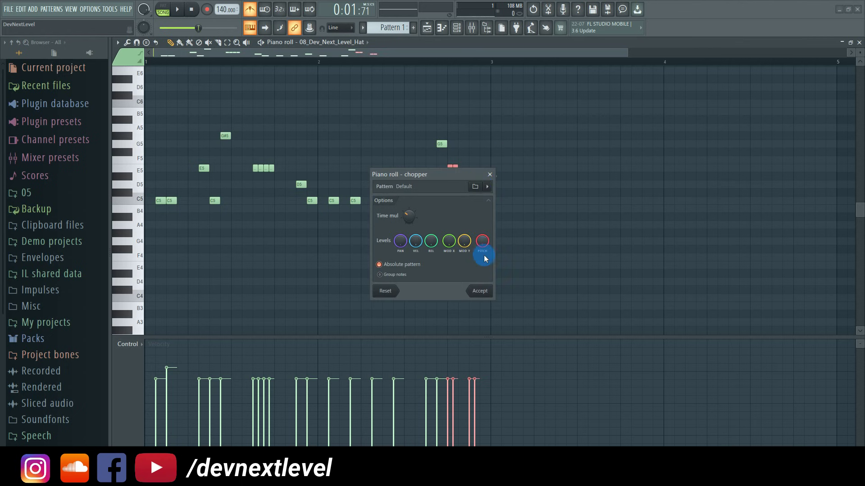
left_click(479, 291)
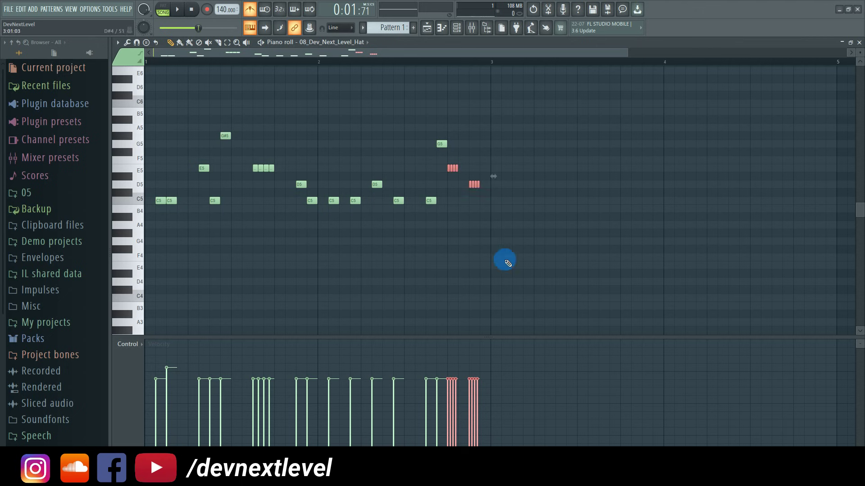
key("space")
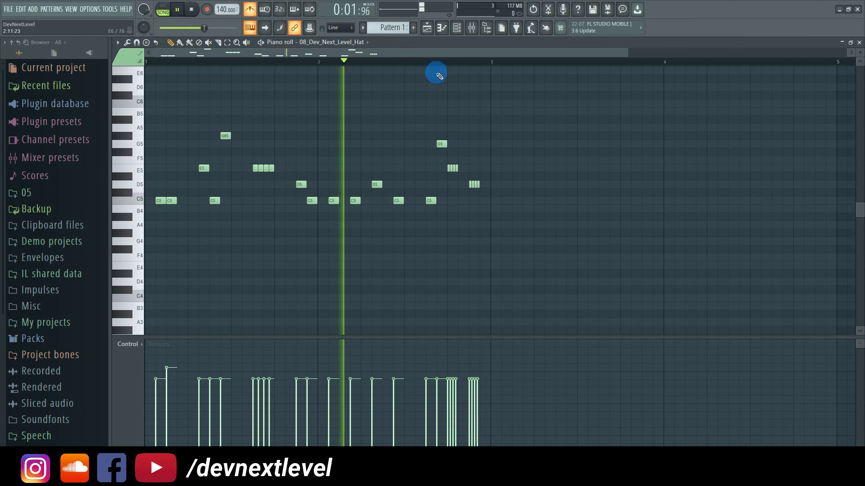
- Vary the velocities of both chopped rolls in bar 2 and lower the velocities of its D5 note and last C5 note
key("space")
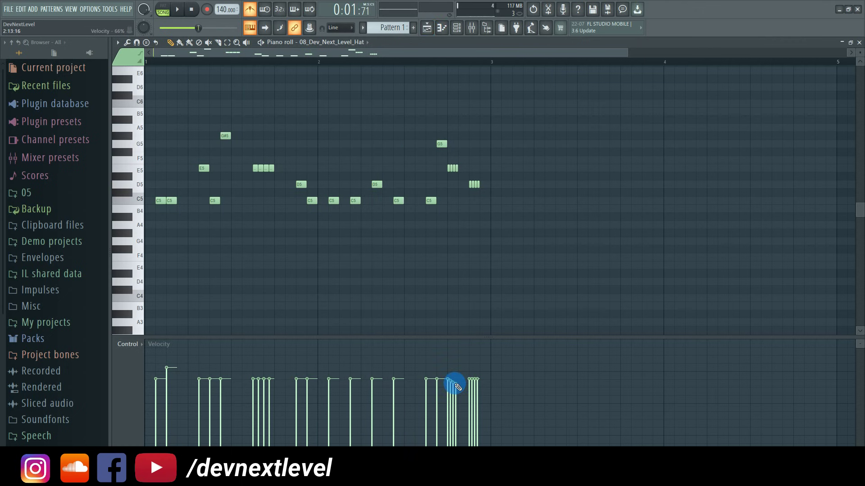
key("space")
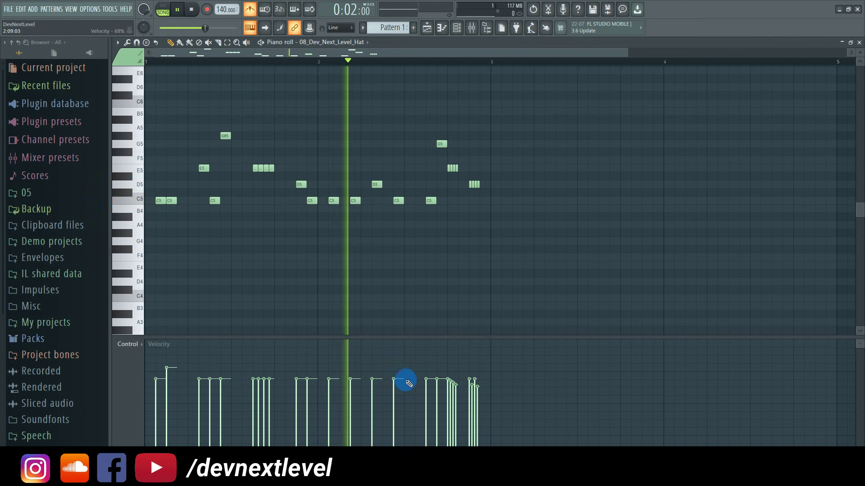
key("space")
key("space")
key("space")
key("space")
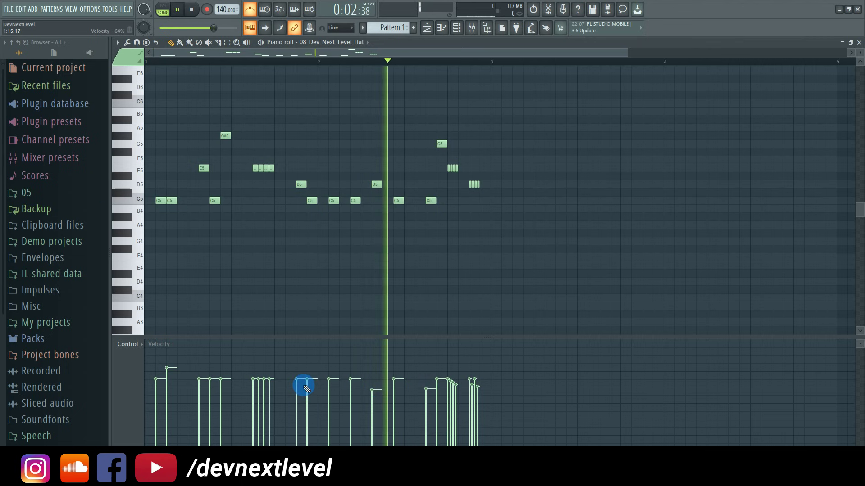
- Shape the four chopped E5 notes in bar 1 with gradually rising velocities
left_click(149, 61)
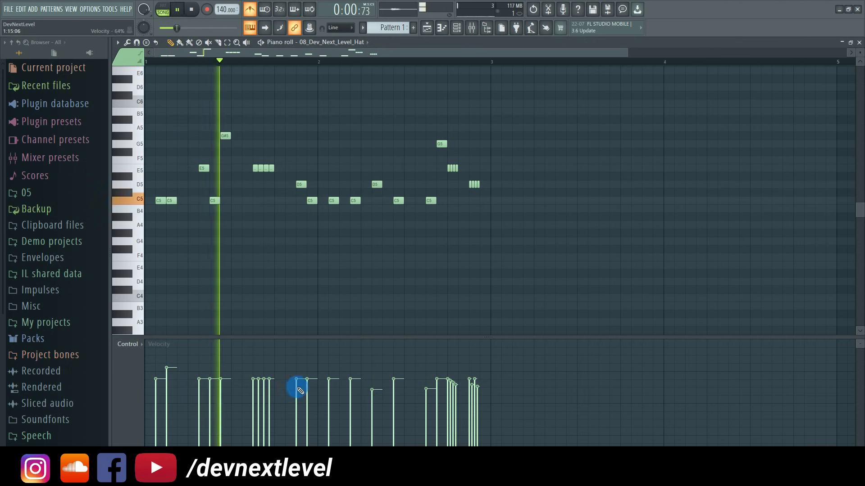
key("space")
key("space")
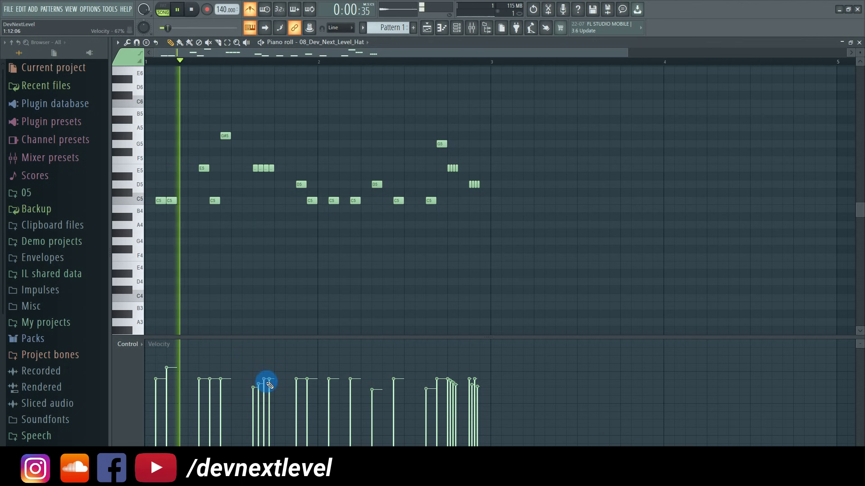
left_click_drag(268, 376, 270, 373)
key("space")
- Raise the velocity of bar 1's D5, lower that of its final C5, and raise that of the second C5 in bar 2
left_click(310, 384)
left_click(298, 375)
key("space")
left_click(350, 373)
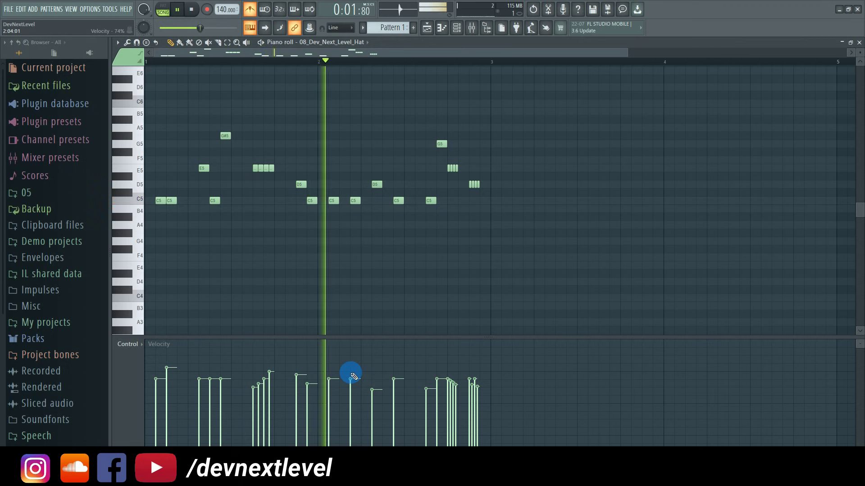
key("space")
key("space")
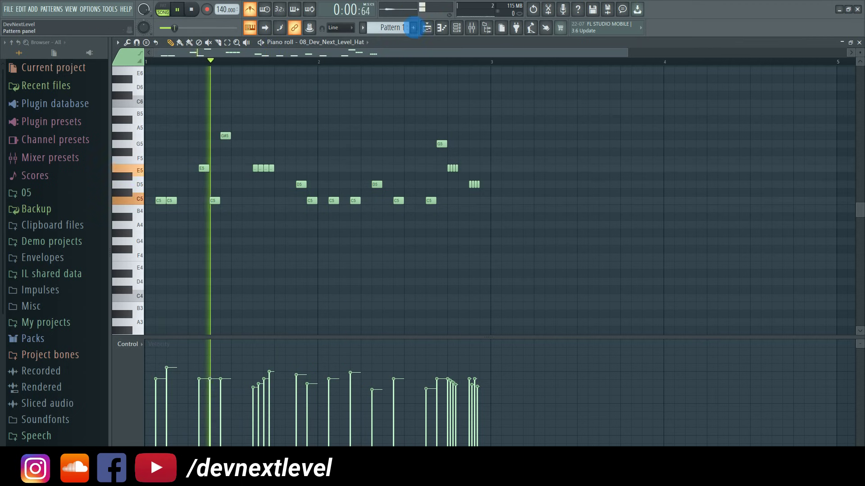
- Open the playlist and place a copy of the kick clip on Track 1 at step 14 of bar 1
left_click(427, 28)
left_click(493, 175, "ctrl")
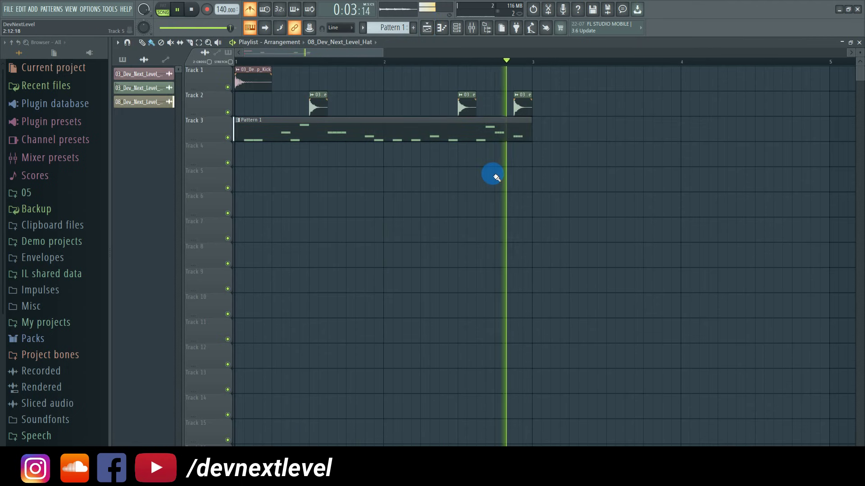
left_click(252, 82)
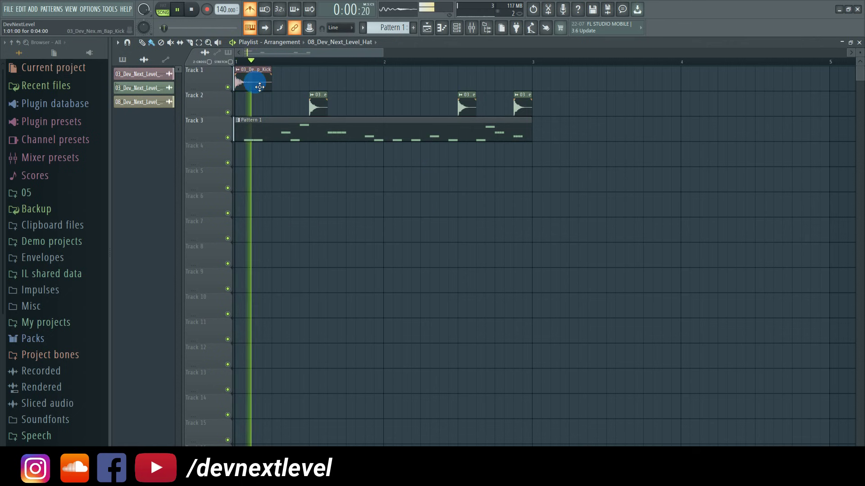
left_click(376, 86)
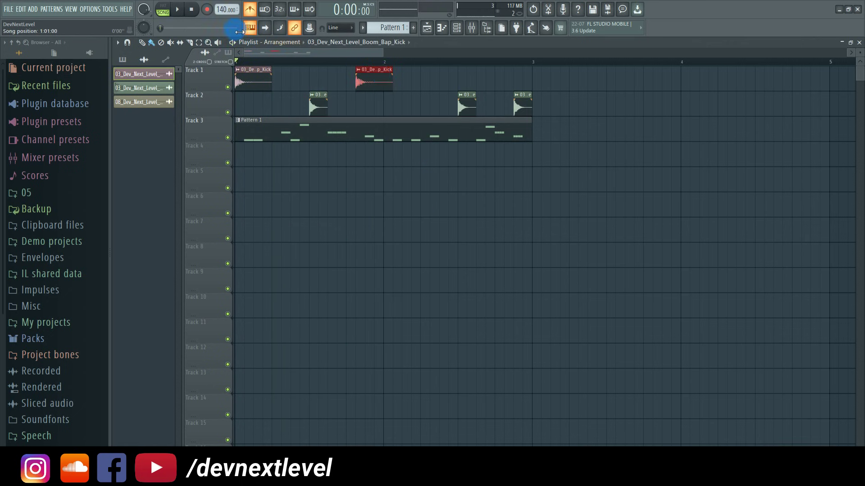
- Turn off the metronome and add kick clips on Track 1 at step 16 of bar 1 and step 12 of bar 2
left_click(254, 8)
key("space")
key("space")
key("space")
mouse_move(405, 84)
left_mouse_down()
mouse_move(417, 80)
mouse_move(400, 86)
left_mouse_up()
key("space")
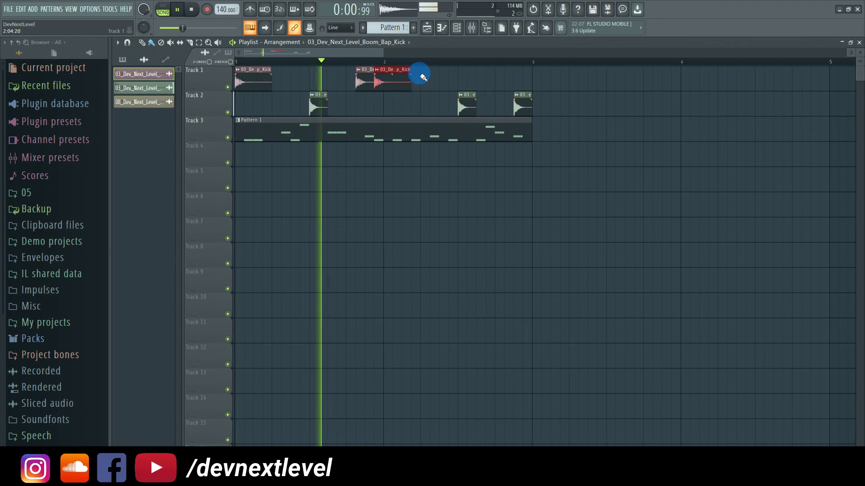
left_click(491, 78)
- Duplicate all kick, snare and hat pattern clips from bars 1–2 into bars 3–4, then deselect them
left_click_drag(557, 75, 182, 189)
left_click_drag(244, 130, 538, 132)
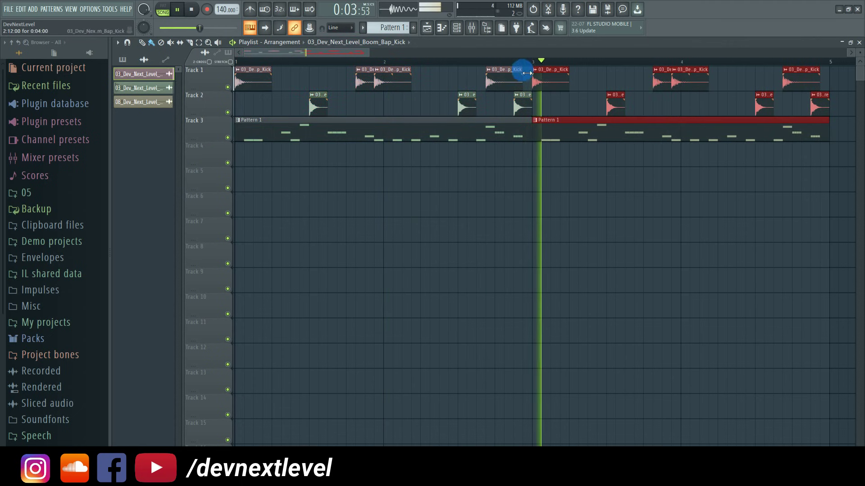
scroll(524, 64, "down", 2)
left_click(578, 180, "ctrl")
key("space")
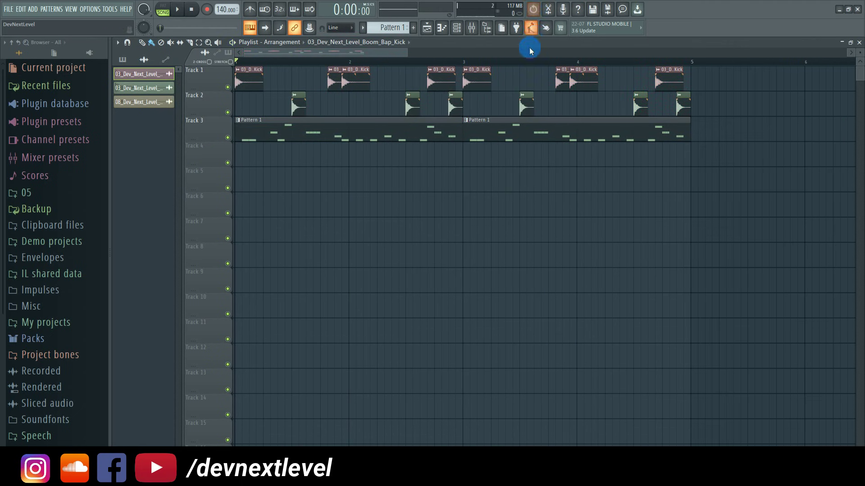
- Rearrange the Track 1 kicks late in bar 3 to steps 13, 15 and 16 and place another at the start of bar 4
key("space")
key("space")
scroll(571, 64, "up", 2)
key("space")
left_click_drag(555, 82, 599, 72)
key("space")
key("space")
left_click(591, 104)
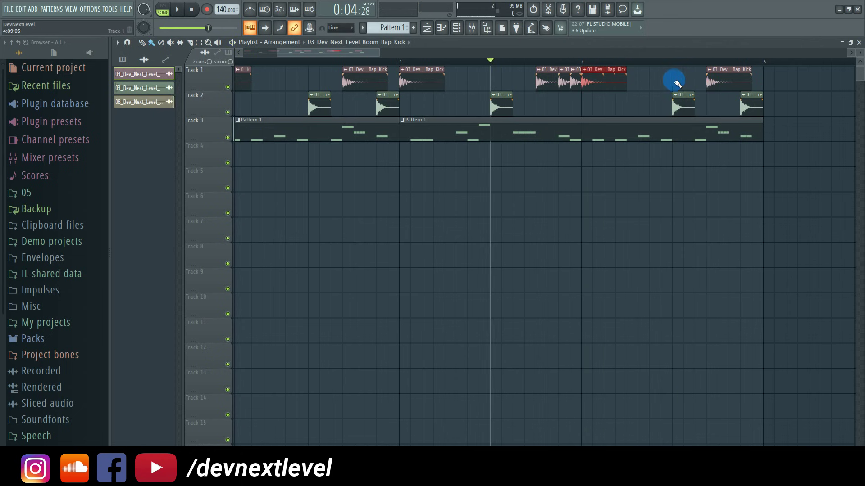
- Add kick clips on Track 1 at steps 6 and 16 of bar 4 and play the section
left_click(649, 81)
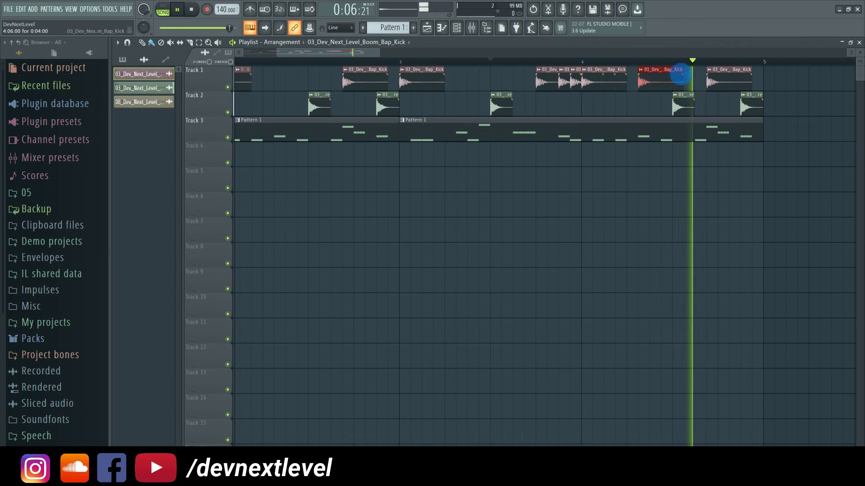
left_click(761, 81)
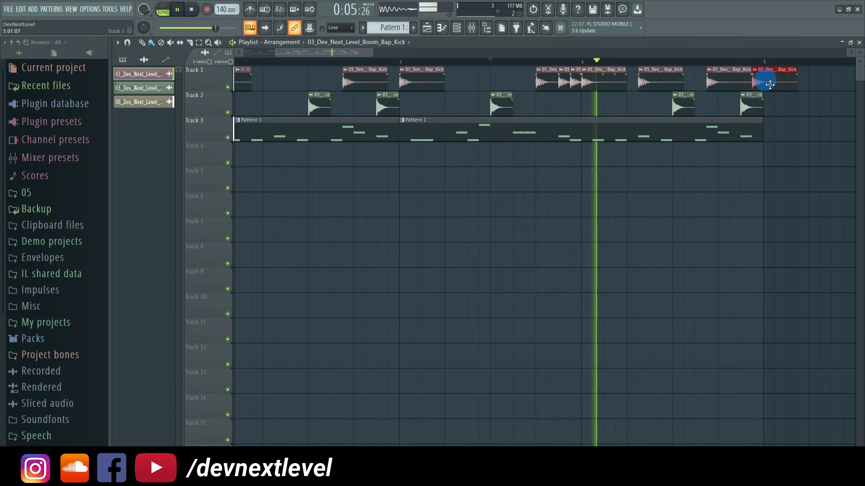
key("space")
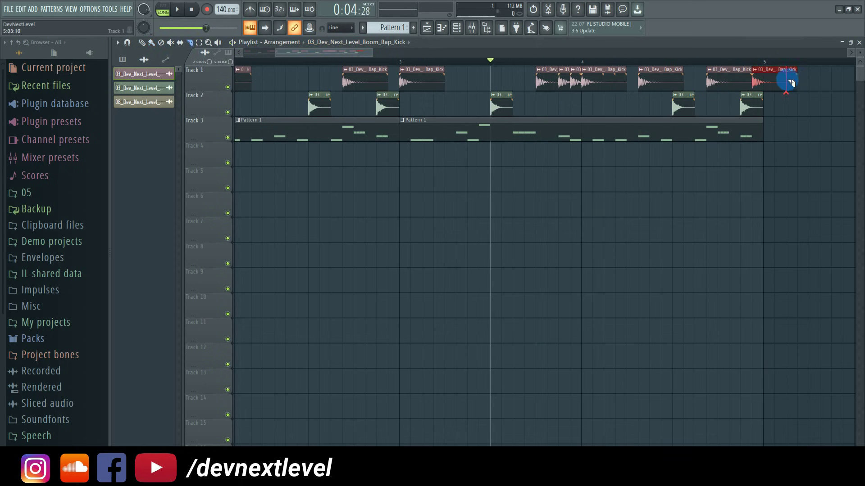
- Play back the four-bar beat and place a clip of a new, empty Pattern 4 at bar 1 of Track 5
key("space")
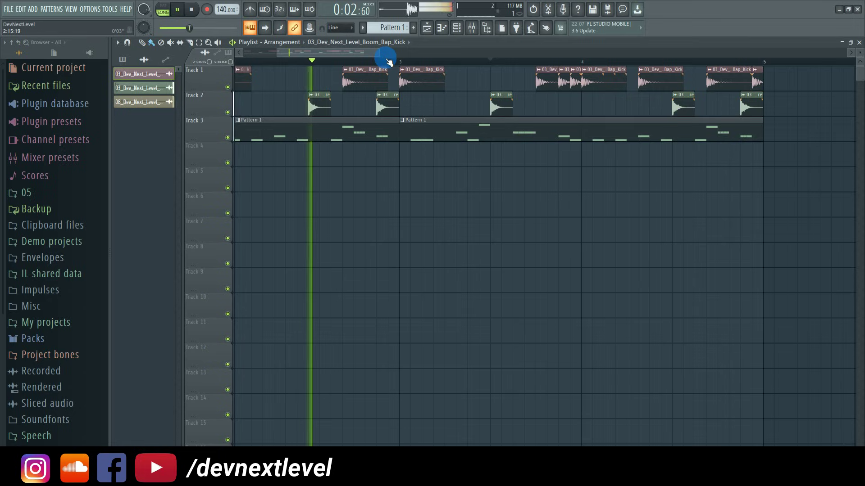
scroll(381, 64, "down", 2)
scroll(383, 64, "down", 2)
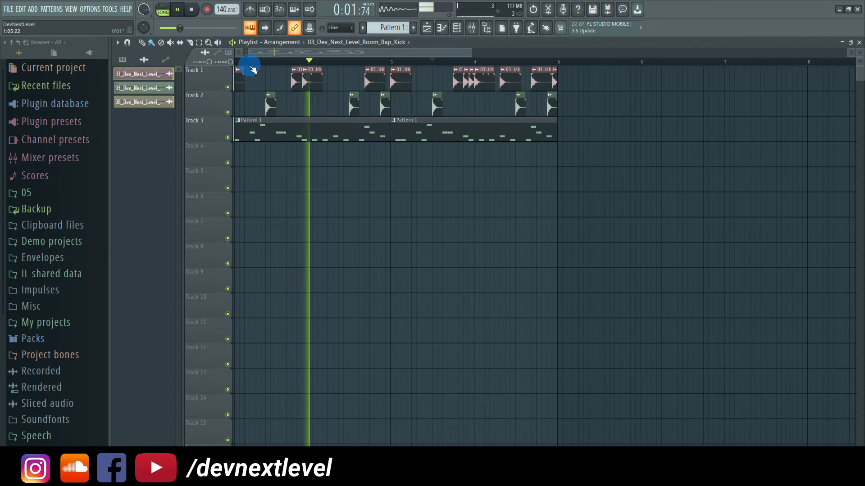
key("space")
left_click_drag(397, 29, 290, 181)
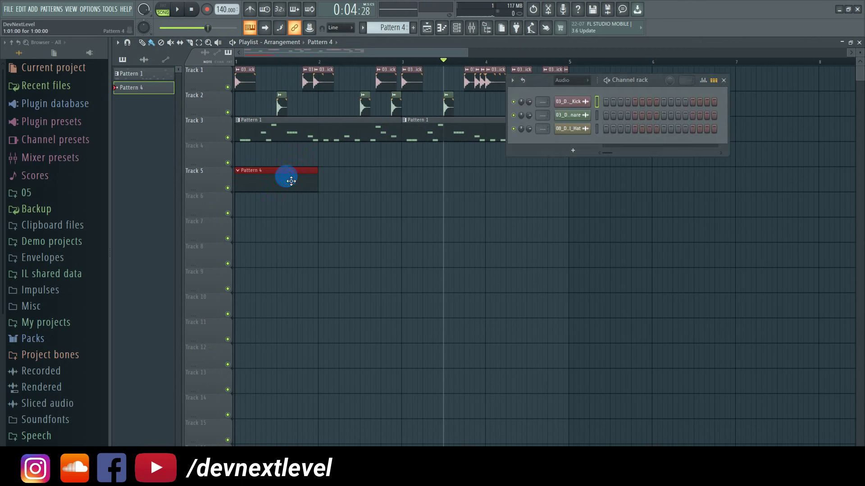
- Show all channels in the channel rack and open the Vocals folder of the sample packs in the browser
left_click(39, 343)
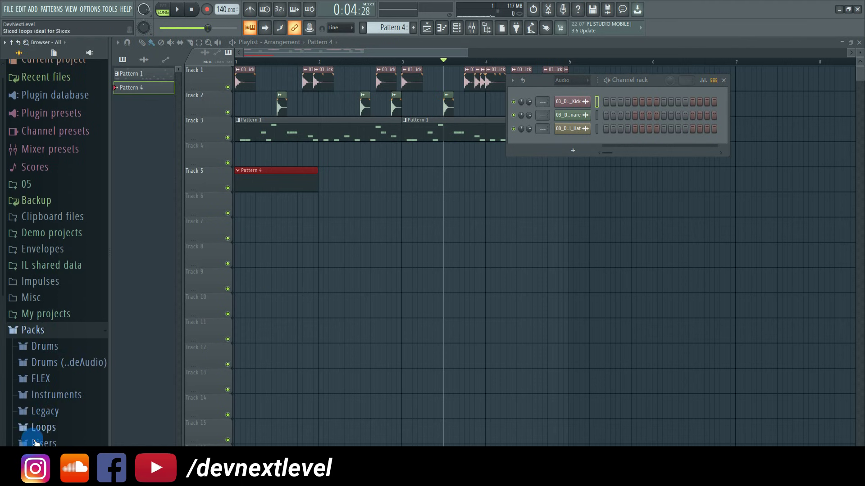
left_click(574, 90)
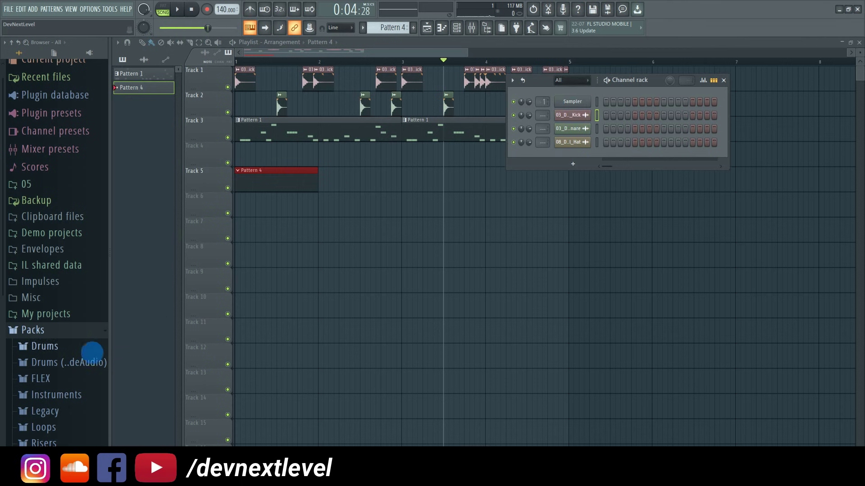
left_click(50, 347)
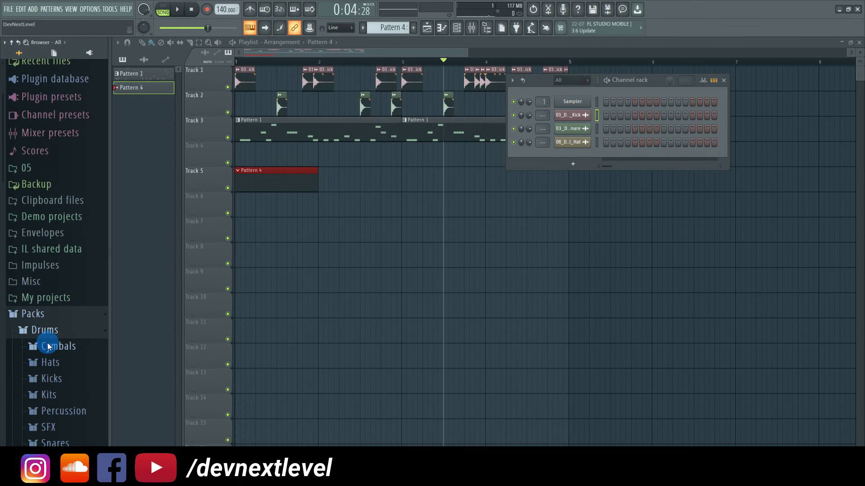
left_click(55, 333)
scroll(68, 407, "down", 3)
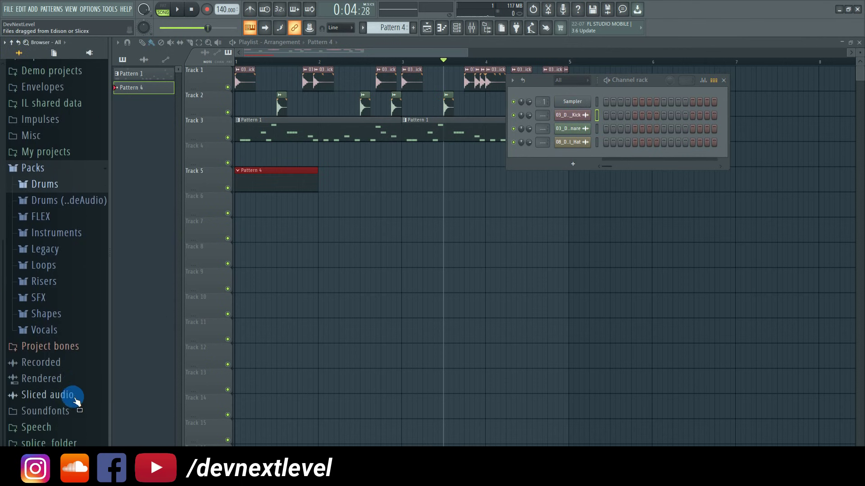
left_click(61, 330)
- Audition the Ahh B, C and D vocal samples against the beat and load Ahh C into the Sampler channel
key("space")
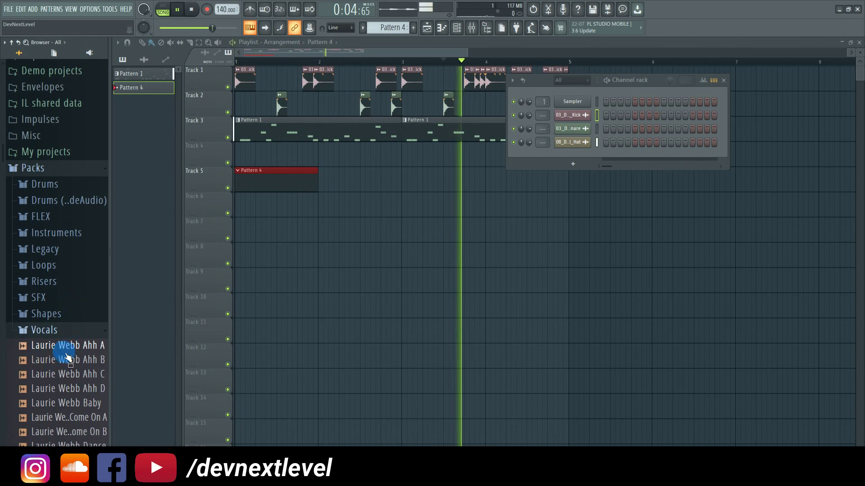
left_click(67, 388)
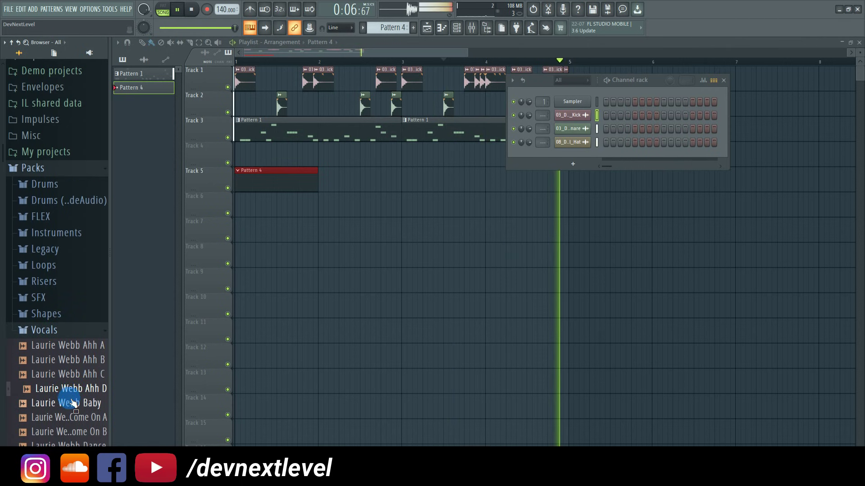
left_click(71, 375)
left_click(70, 360)
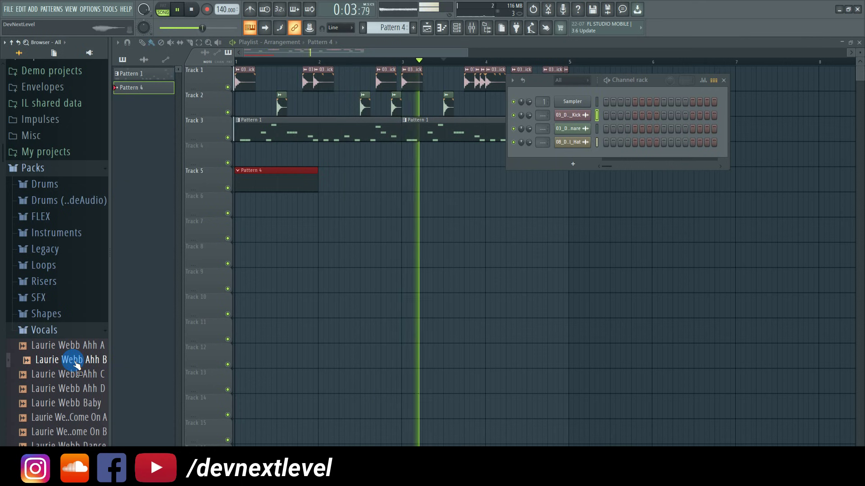
left_click(76, 376)
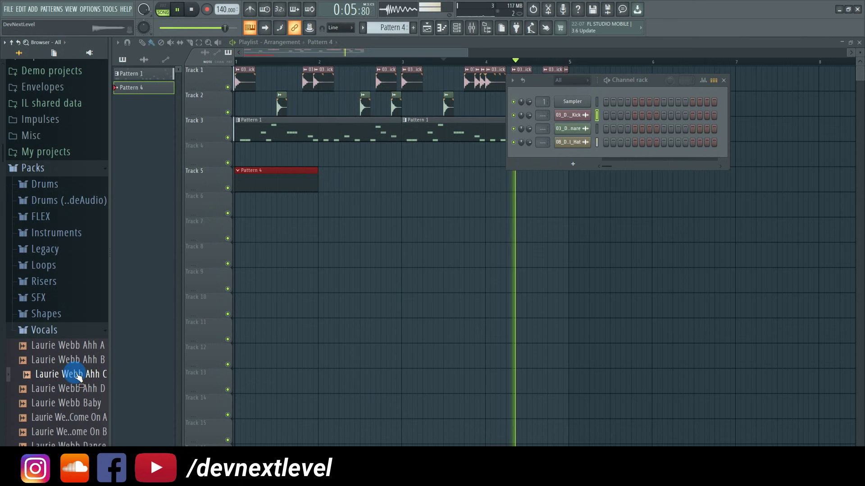
left_click_drag(78, 378, 577, 104)
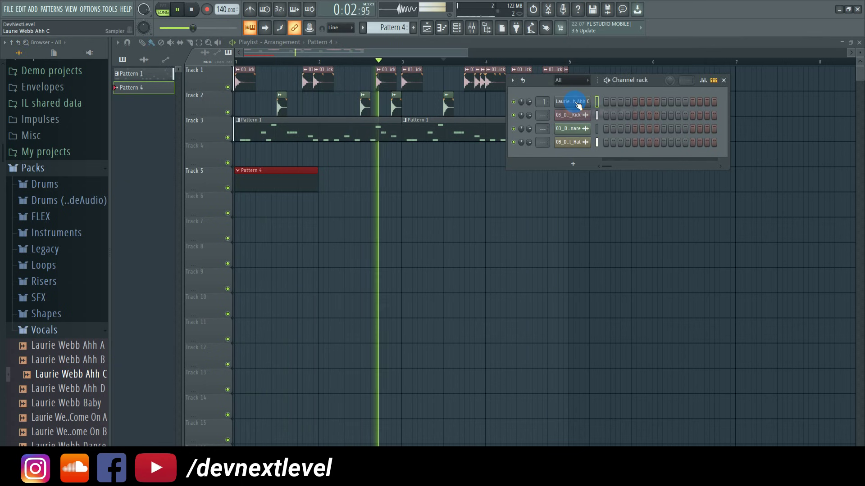
- Trim the Ahh C sample's start and length, and loop its sustained part using loop points with a raised crossfade
left_click(577, 103)
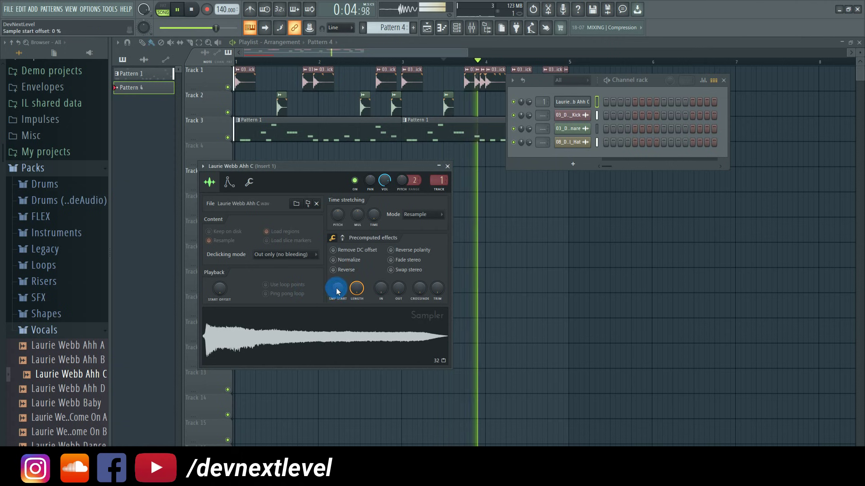
left_click_drag(338, 288, 357, 303)
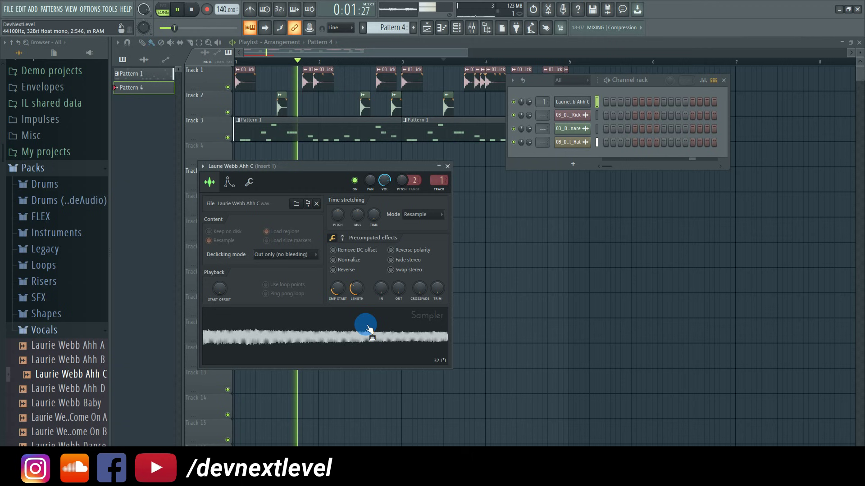
left_click_drag(419, 289, 420, 270)
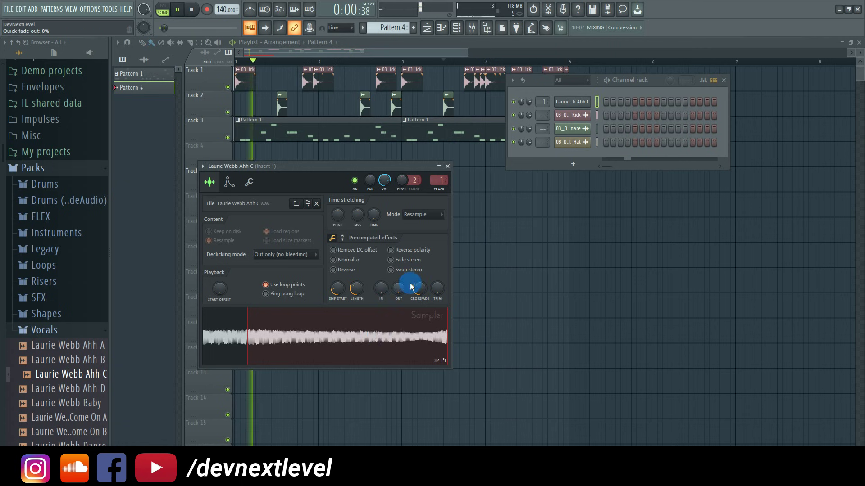
mouse_move(420, 288)
left_mouse_down()
mouse_move(419, 272)
mouse_move(420, 280)
left_mouse_up()
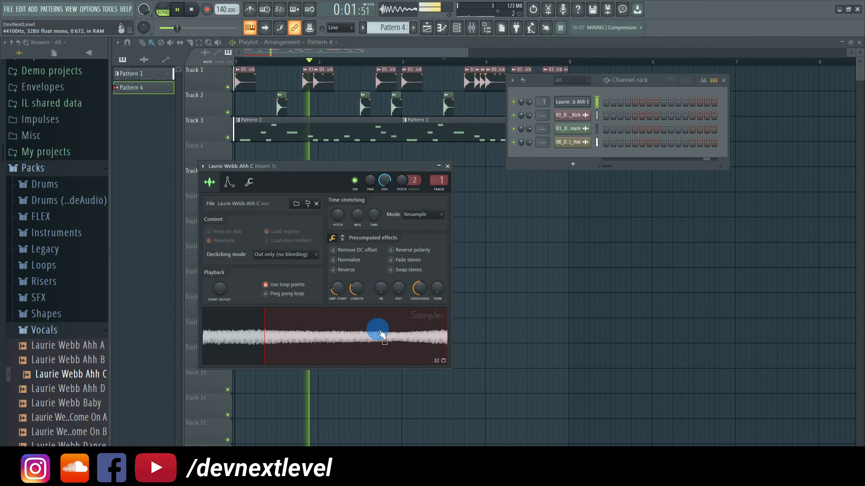
left_click_drag(420, 289, 419, 280)
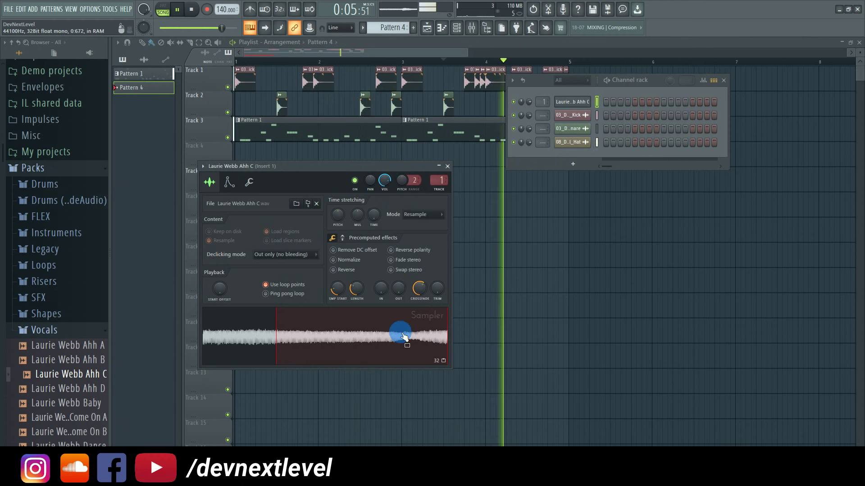
left_click_drag(419, 288, 419, 285)
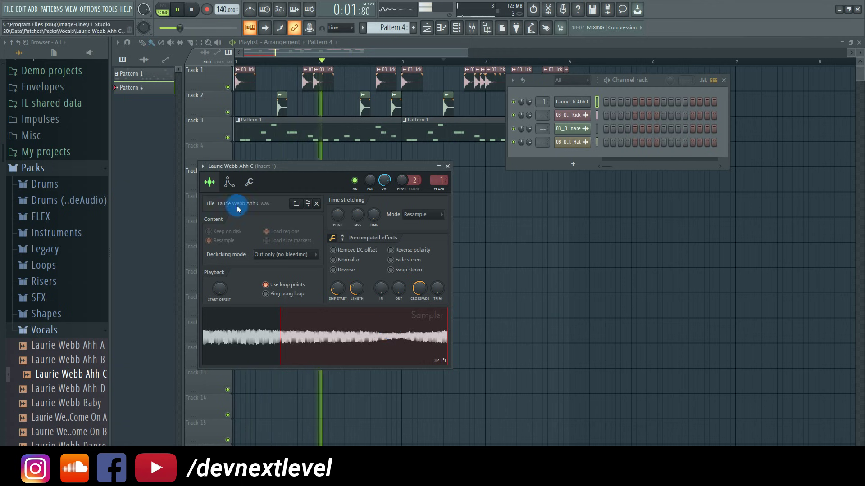
- Enable the vocal channel's pitch envelope and set decay to 0%, with sustain and release at minimum
left_click(228, 182)
key("space")
left_click(291, 202)
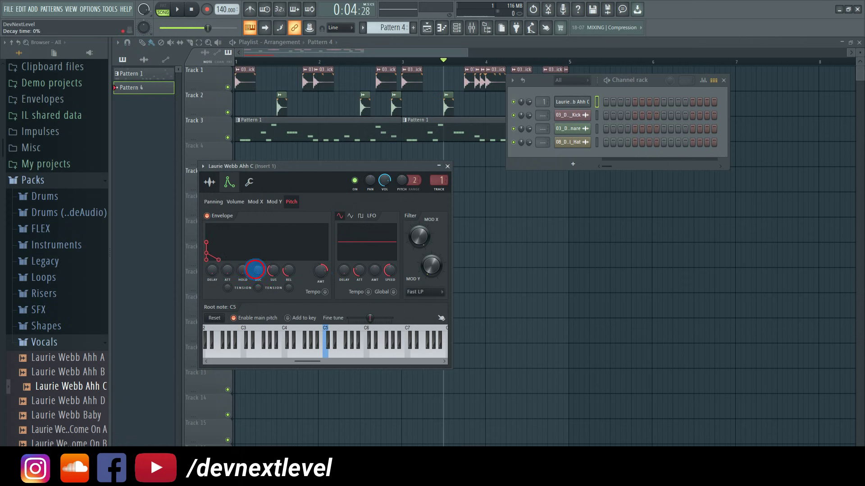
key("space")
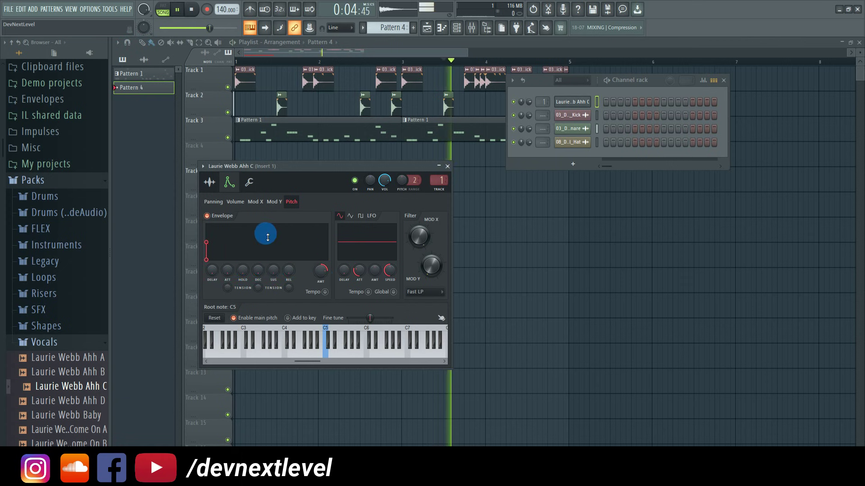
key("space")
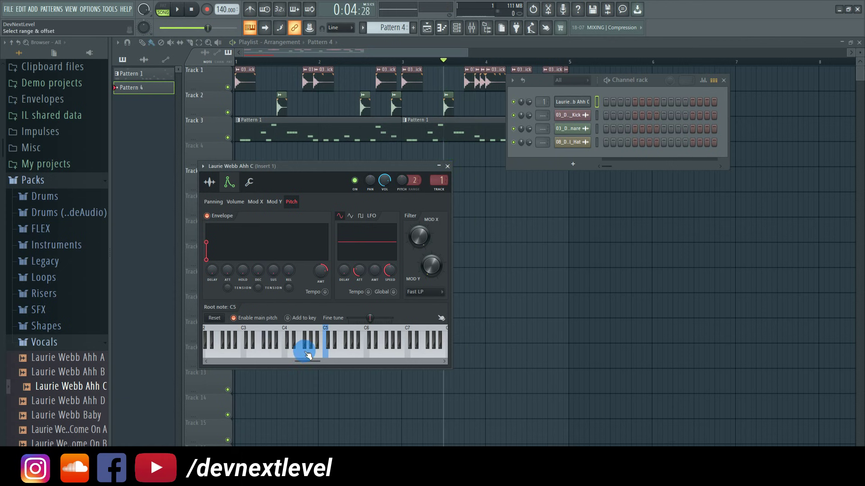
- Give the pitch envelope a short attack, a 100% hold and a decay tension of -17% while auditioning notes over the beat
key("space")
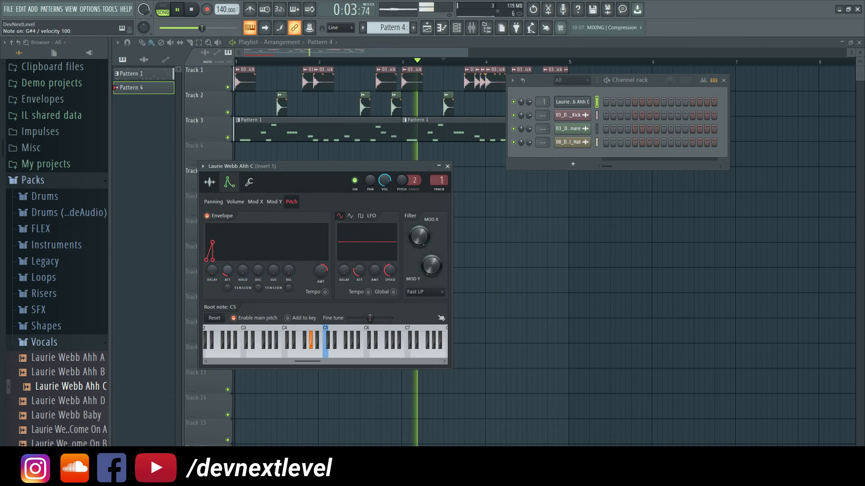
left_click_drag(243, 271, 243, 221)
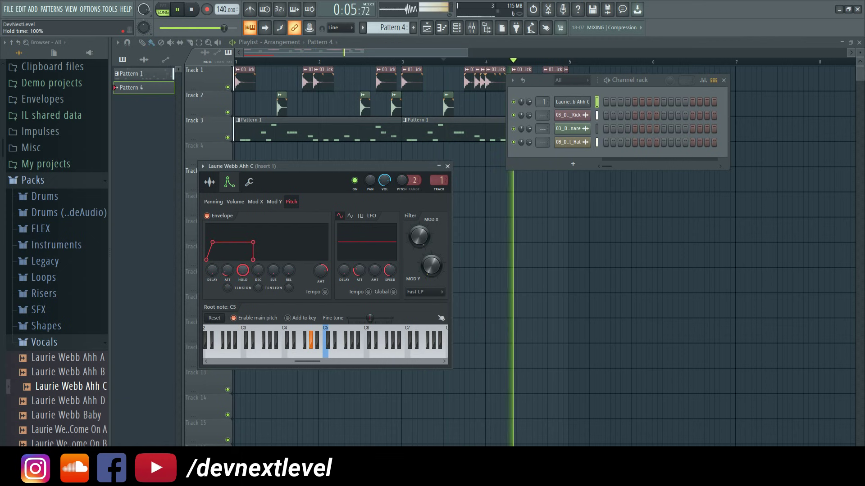
left_click(228, 288)
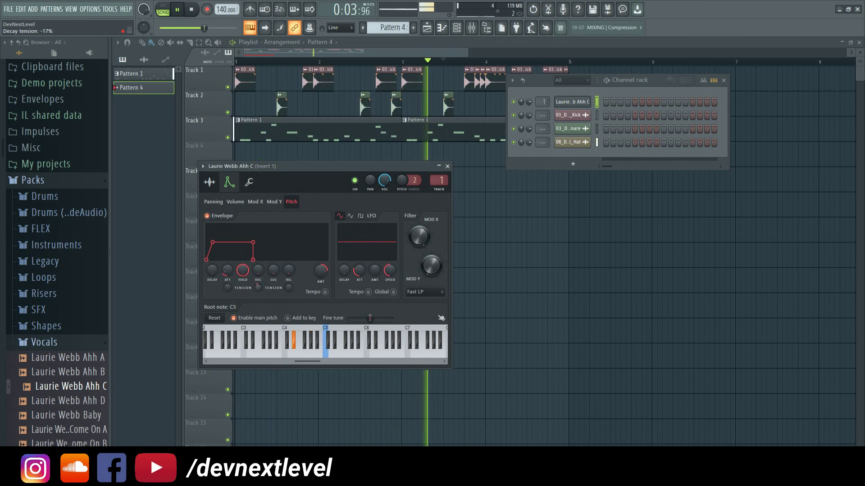
- Open the vocal channel's piano roll and stack short chord notes, including F4 and B4, at the start of bar 1
left_click(581, 143)
right_click(585, 101)
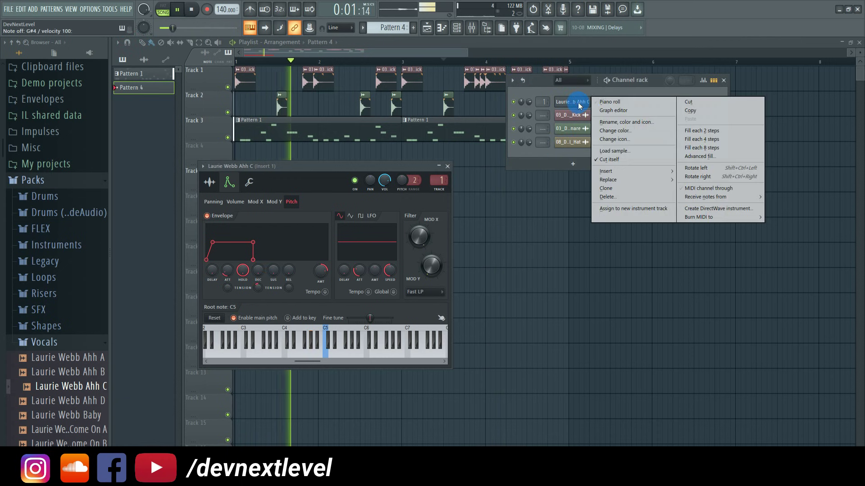
left_click(594, 102)
left_click(149, 232)
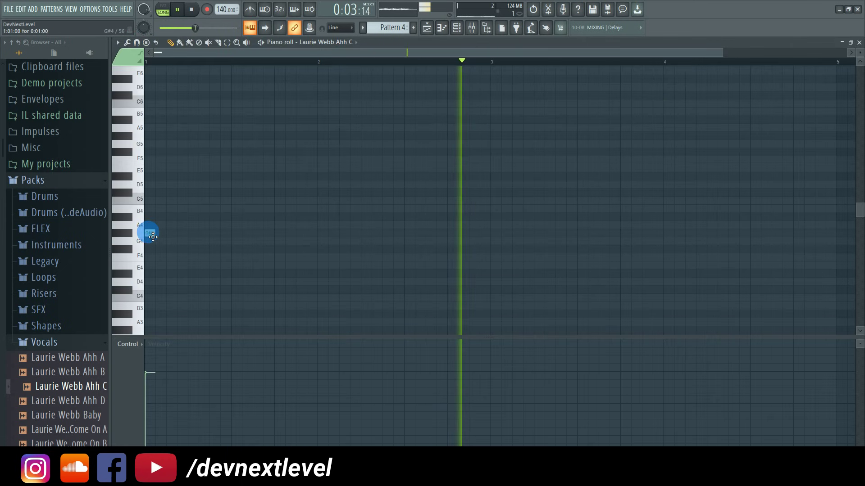
right_click(149, 233)
key("space")
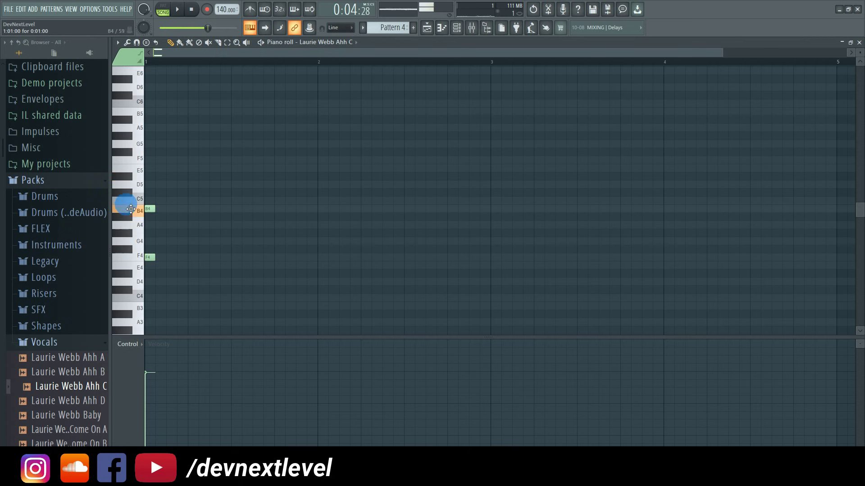
- Extend the Pattern 4 clip on Track 5 to span all four bars and reopen its piano roll
left_click(426, 28)
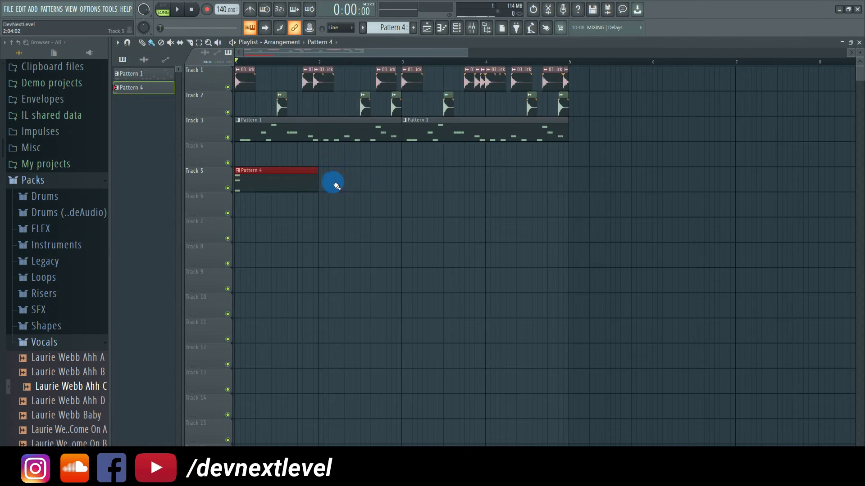
left_click_drag(322, 185, 530, 191)
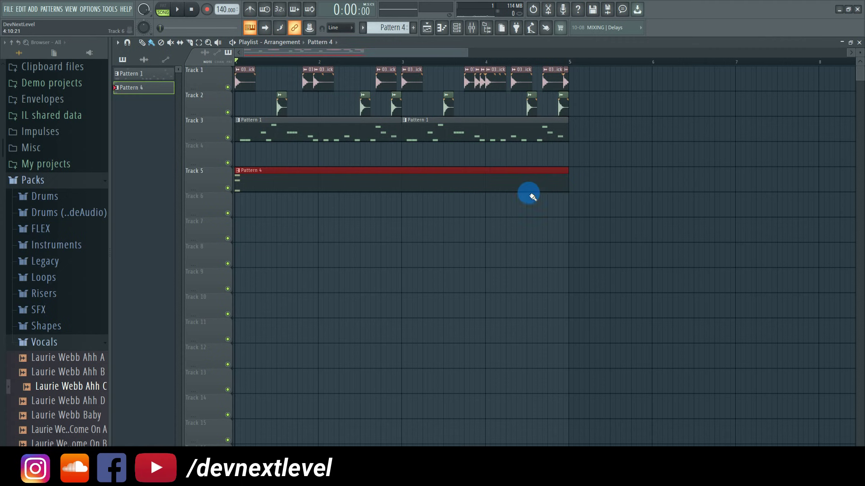
double_click(256, 179)
- Reduce the opening chord to D5 and B4, one beat long, and add a one-beat E5 and A4 chord on beat 2
left_click_drag(202, 63, 151, 223)
left_click_drag(175, 149, 141, 250)
left_click_drag(172, 212, 210, 215)
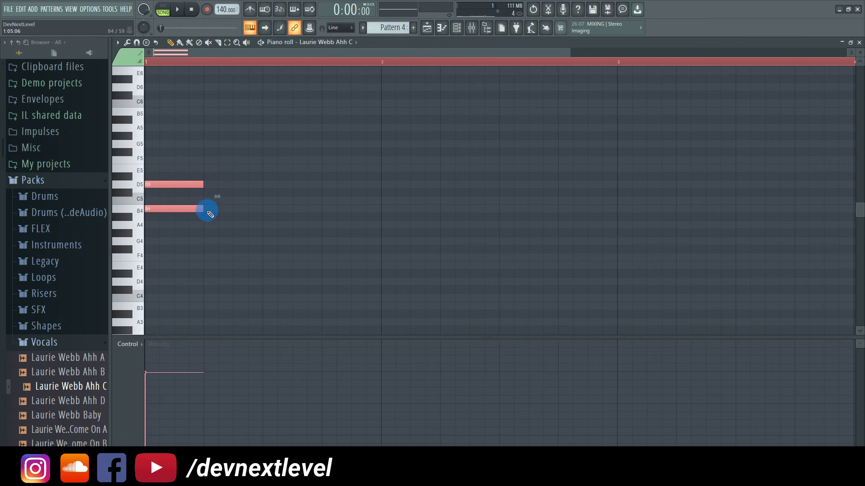
left_click(208, 228)
key("space")
key("space")
- Lengthen the D5 and B4 chord to one and a half beats and shorten the E5 and A4 chord to the remaining half beat
left_click_drag(243, 133, 247, 245)
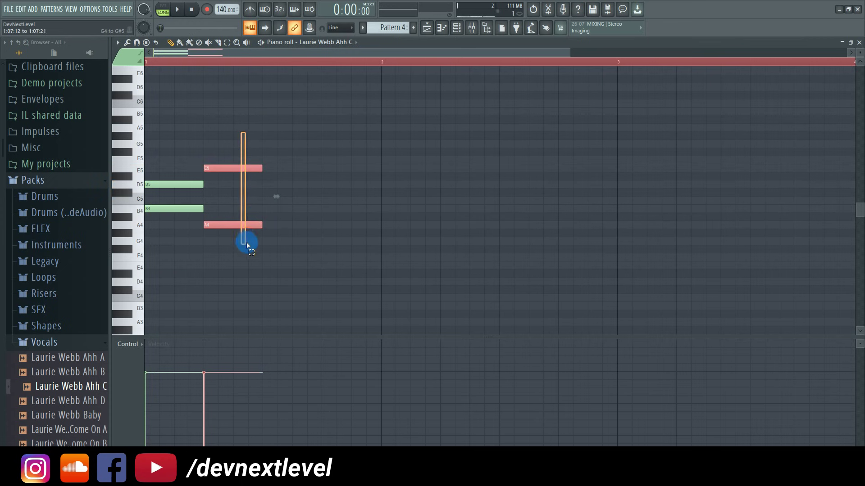
mouse_move(194, 157)
left_mouse_down()
mouse_move(184, 221)
mouse_move(231, 217)
left_mouse_up()
key("space")
key("space")
mouse_move(278, 149)
left_mouse_down()
mouse_move(276, 225)
mouse_move(263, 233)
left_mouse_up()
key("space")
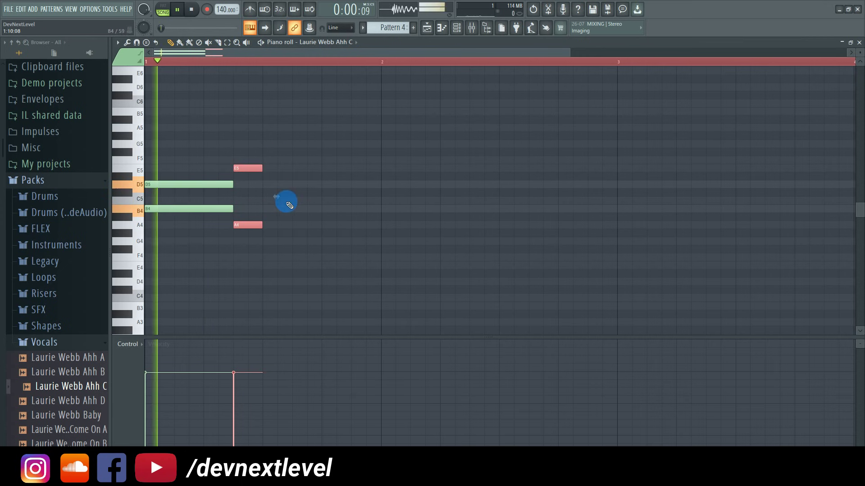
key("space")
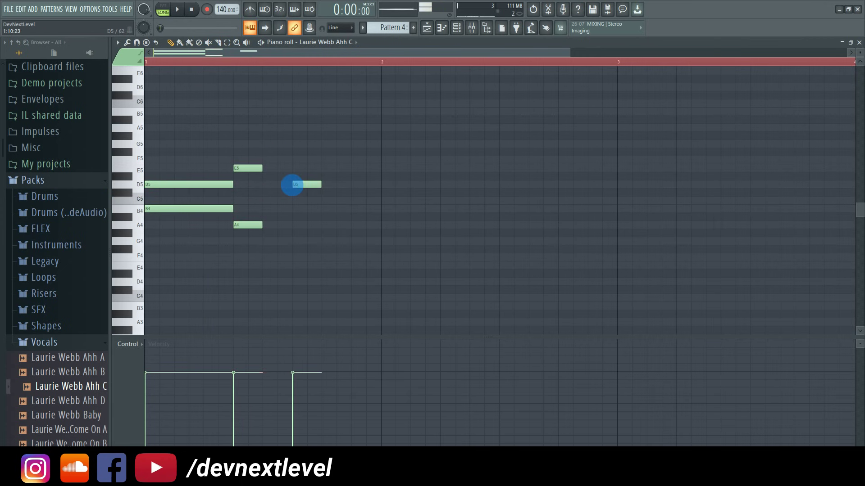
- Add a descending run of one-step notes D5, C5 and B4 at steps 10, 11 and 12 of bar 1 and play it
key("space")
left_click_drag(303, 173, 317, 204)
key("space")
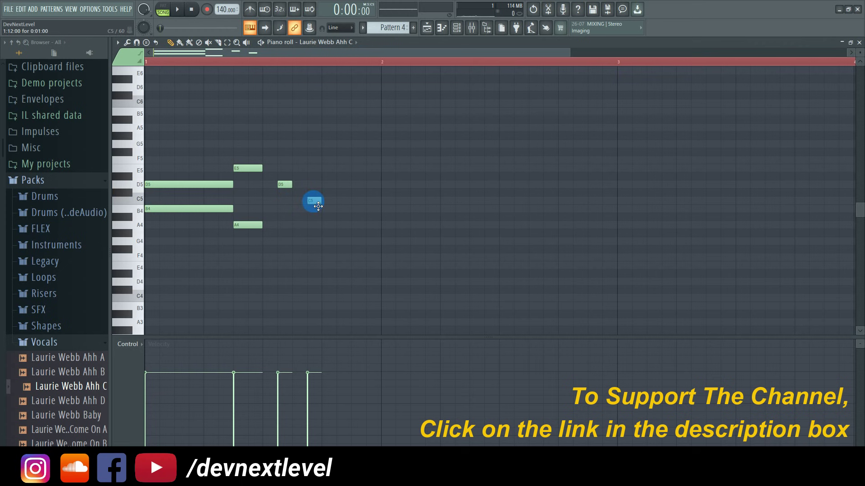
key("space")
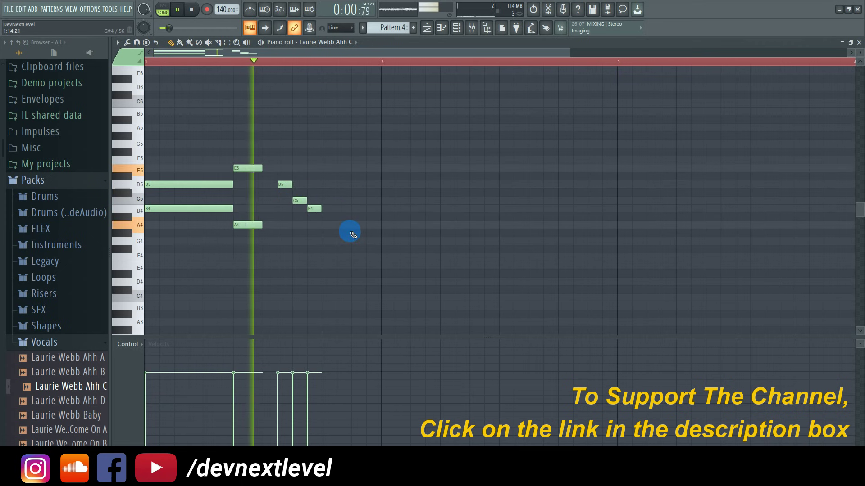
- Rework the descending run ending bar 1 into a three-step D5 followed by a two-step C5 and a two-step B4
key("space")
left_click(291, 187)
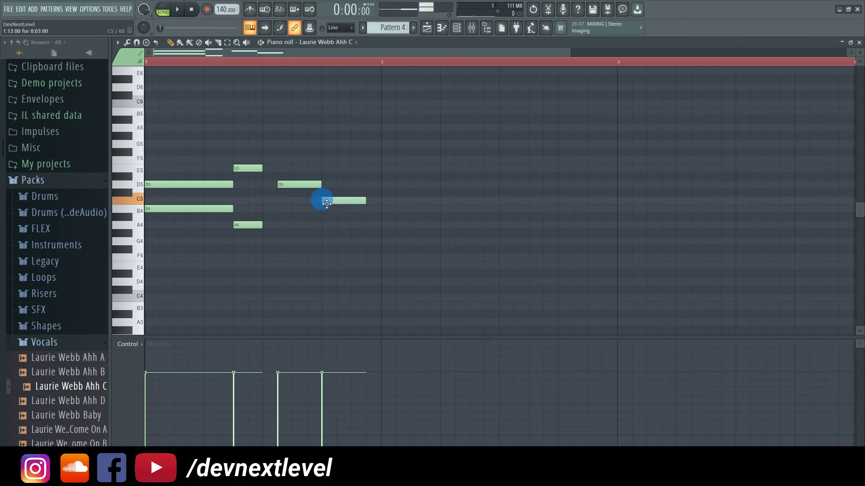
left_click_drag(359, 213, 392, 242)
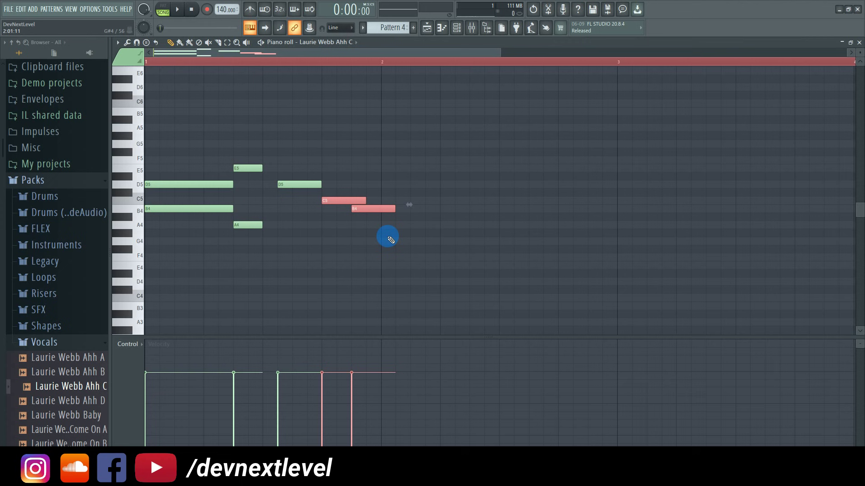
key("space")
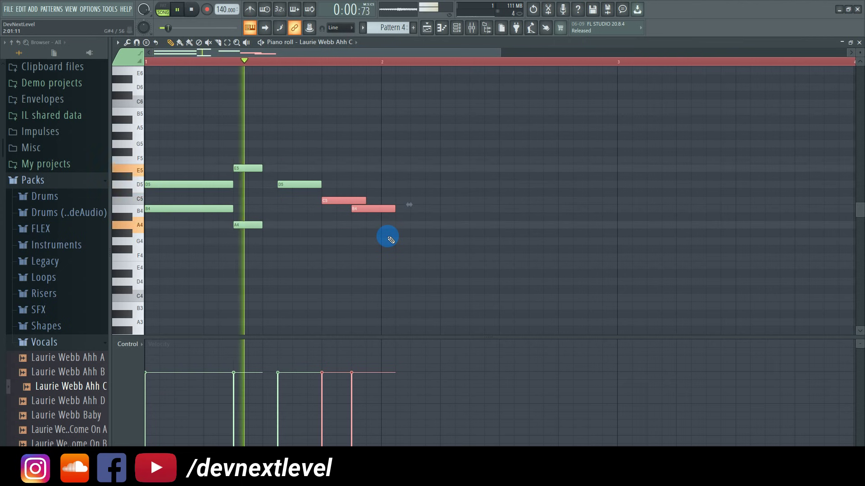
key("space")
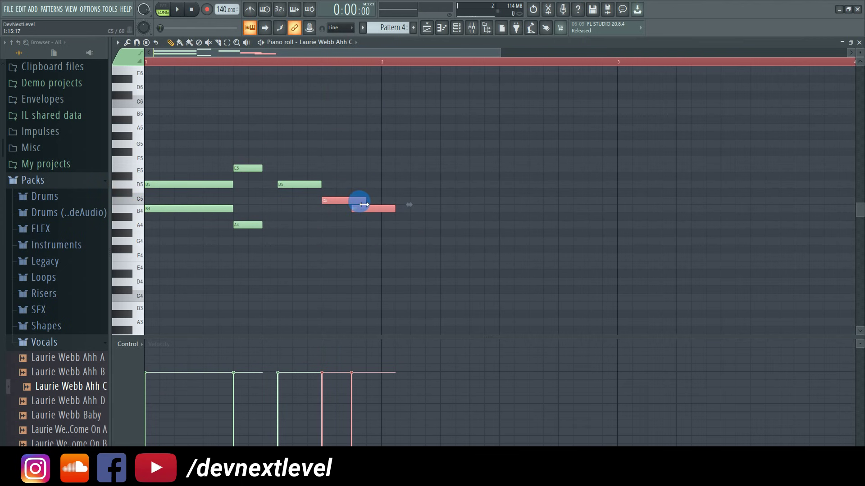
left_click_drag(364, 205, 349, 205)
left_click(376, 154)
left_click_drag(377, 155, 381, 144)
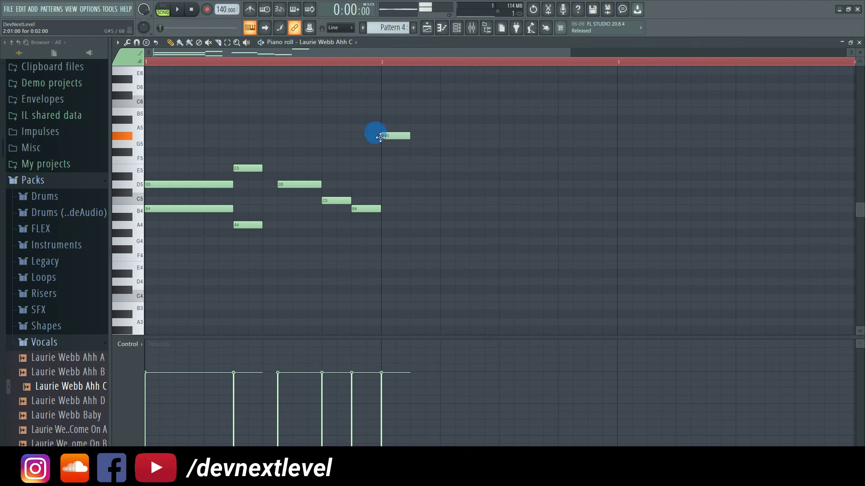
key("space")
right_click(391, 136)
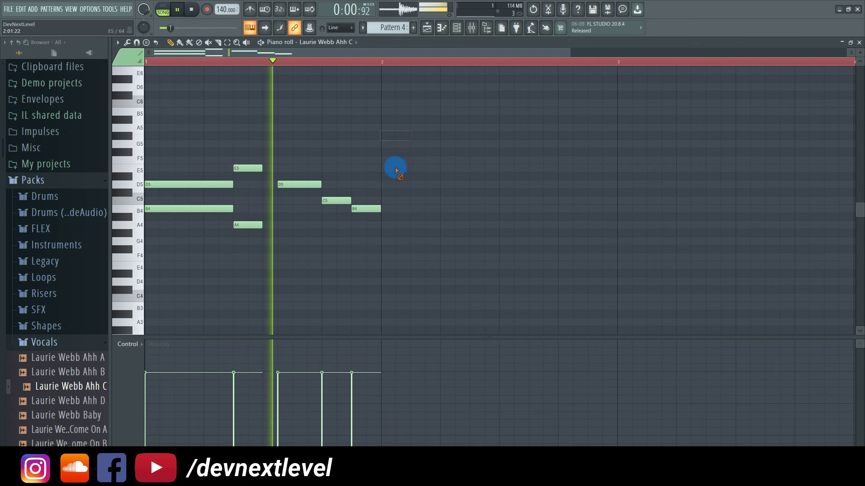
key("space")
- Add two-step chords E5/G4, B4/F4, D5/D4 and A4/B3 at steps 1, 3, 5 and 7 of bar 2
left_click(384, 168)
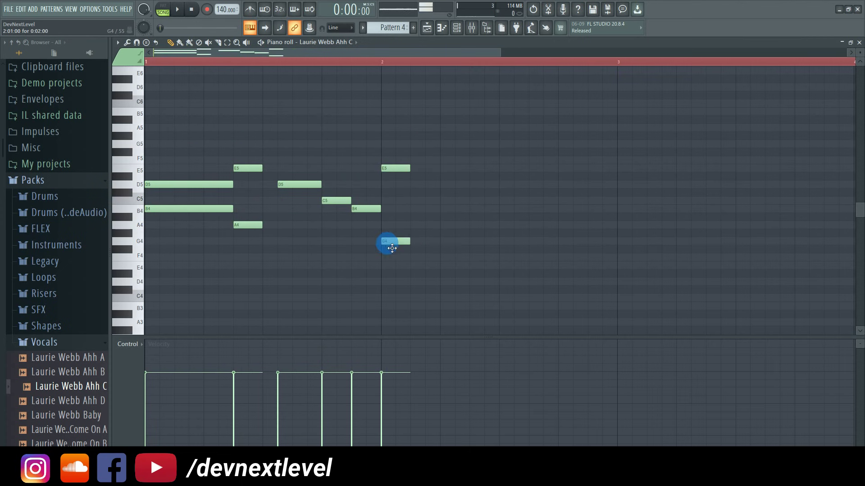
left_click(411, 257)
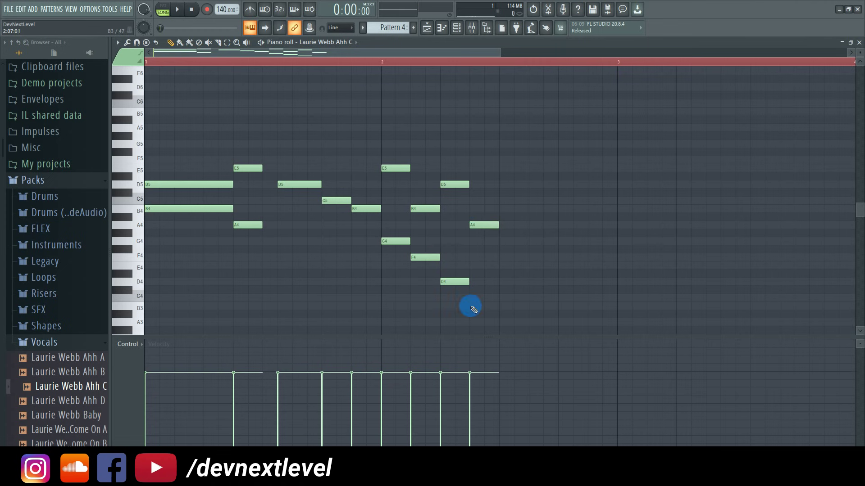
left_click_drag(475, 310, 476, 302)
left_click(494, 228)
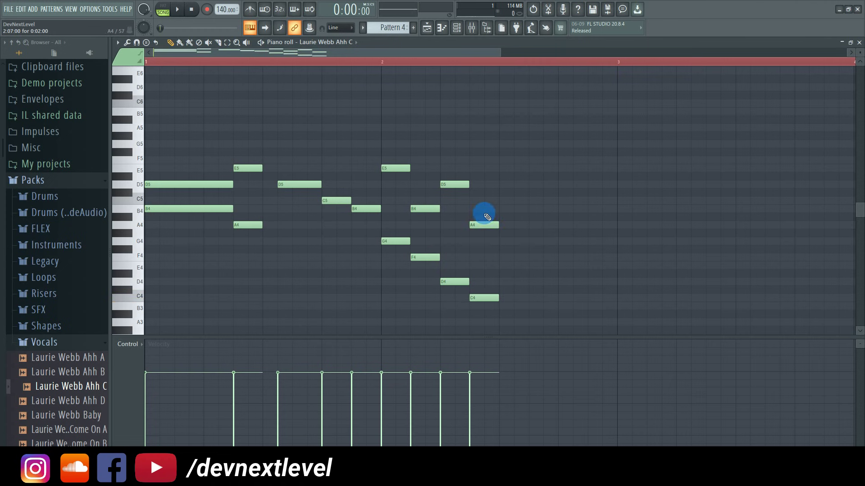
left_click_drag(483, 303, 483, 308)
- Lengthen the A4 and B3 chord in bar 2 to six steps and play the melody
left_click_drag(482, 198, 500, 310)
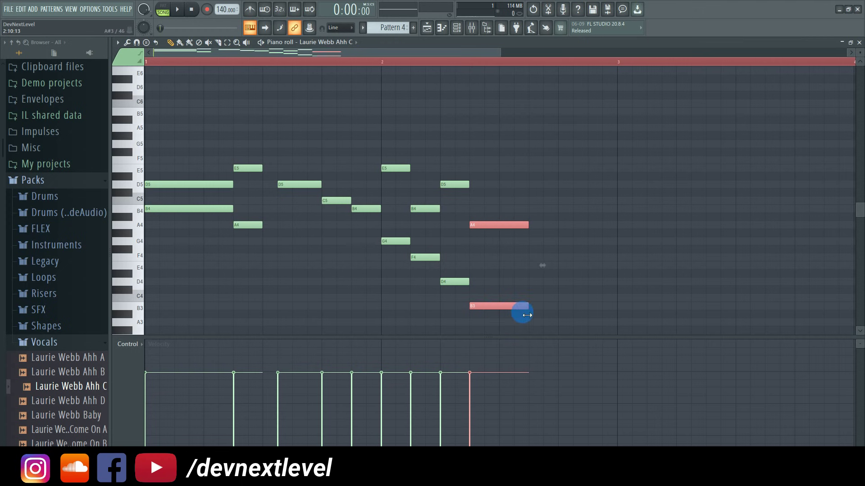
key("space")
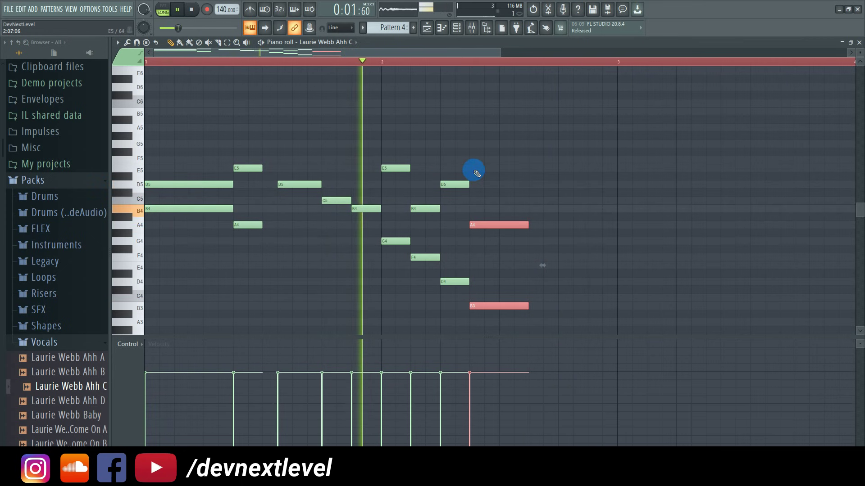
key("space")
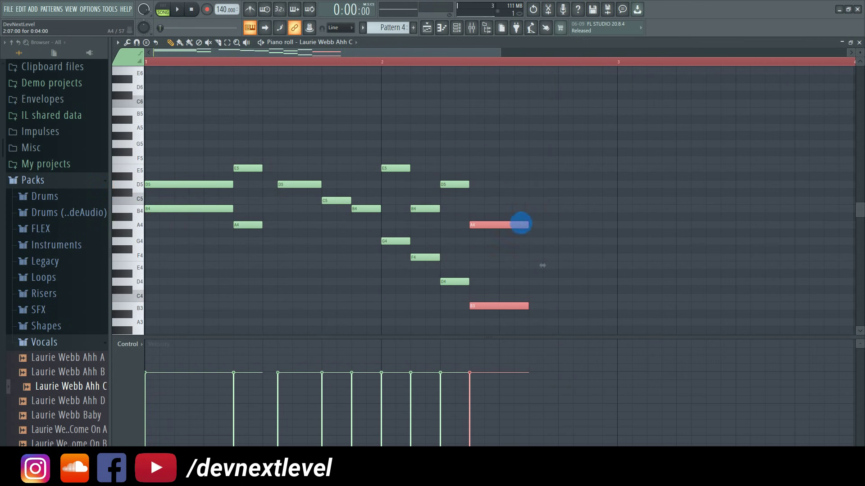
- Add a four-step chord of D5, G4, D4 and A3 at step 13 of bar 2
left_click(560, 184)
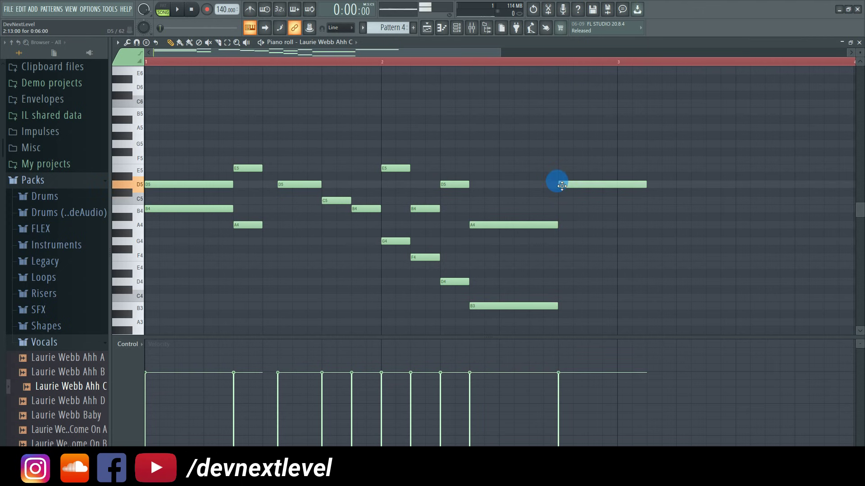
left_click(563, 244)
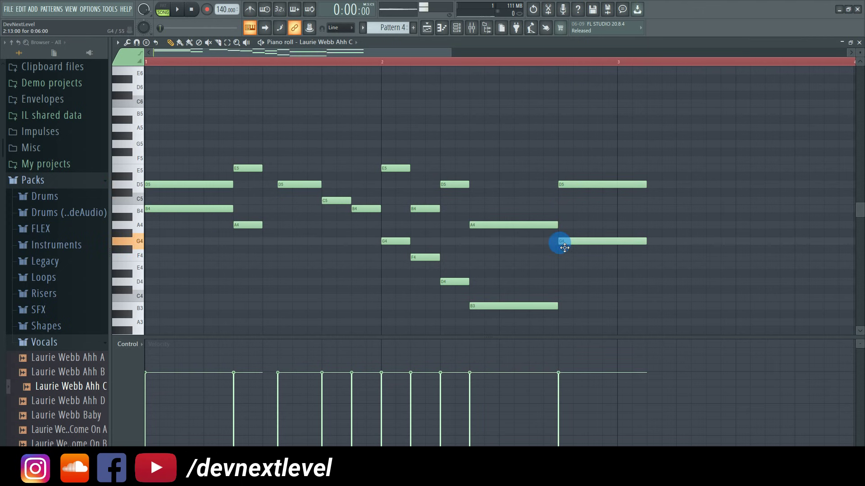
left_click(561, 283)
left_click(561, 320)
left_click_drag(593, 131, 606, 345)
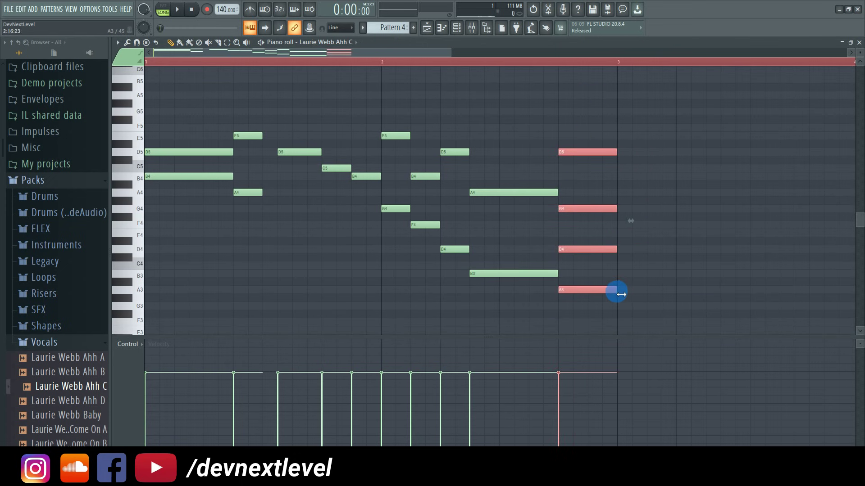
left_click(625, 174)
- Shorten the Pattern 4 clip on Track 5 to about two bars in the playlist and reopen its piano roll
left_click(426, 29)
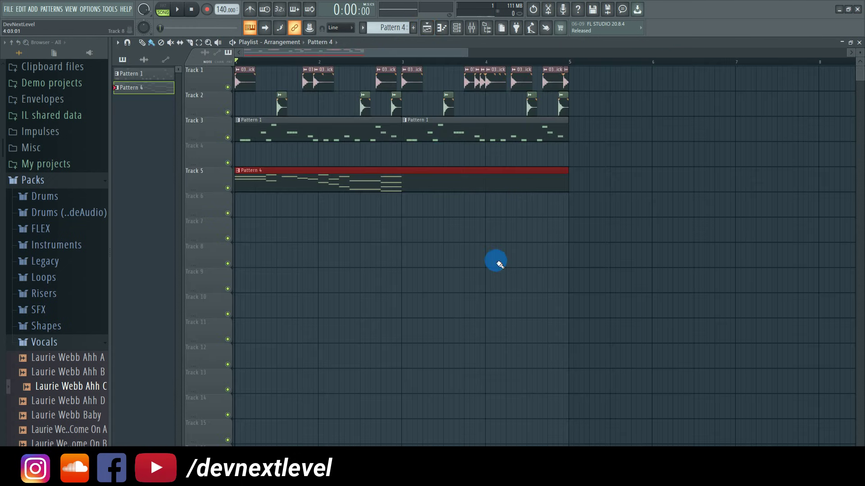
left_click_drag(561, 177, 381, 198)
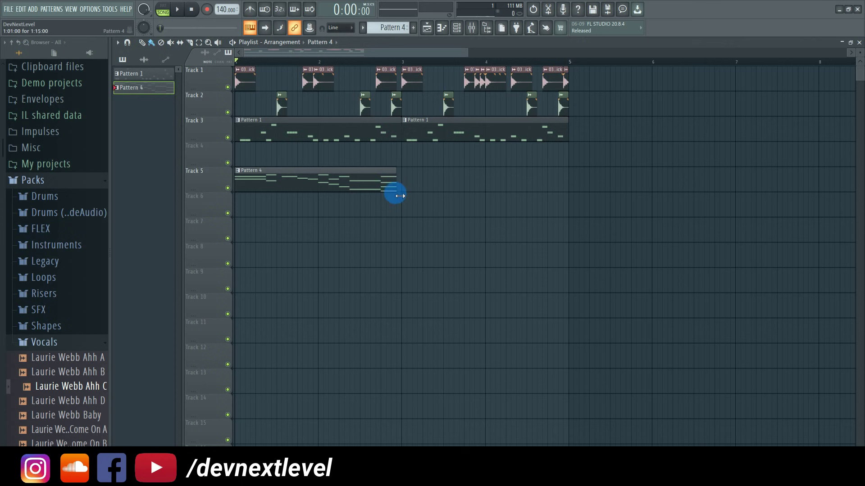
double_click(376, 182)
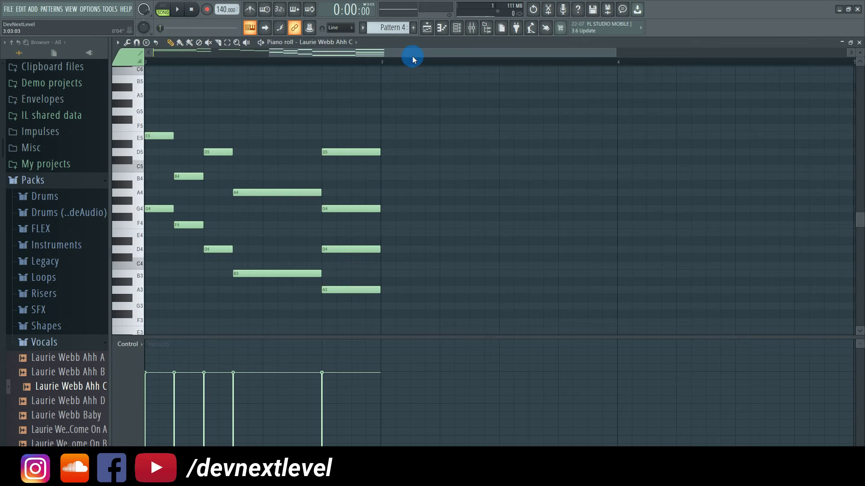
- Stretch all the melody notes to double length so they fill four bars, and play the result
scroll(412, 66, "down", 3)
left_click_drag(408, 75, 143, 331)
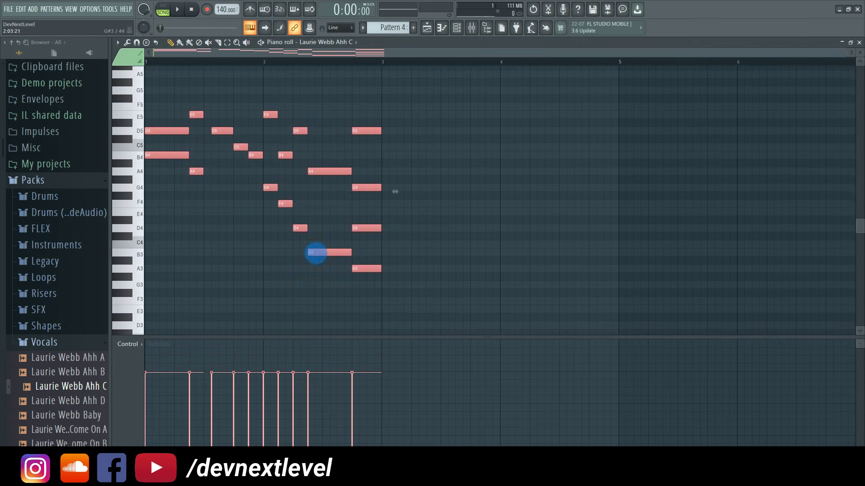
left_click_drag(400, 195, 632, 192)
key("space")
scroll(618, 58, "up", 5)
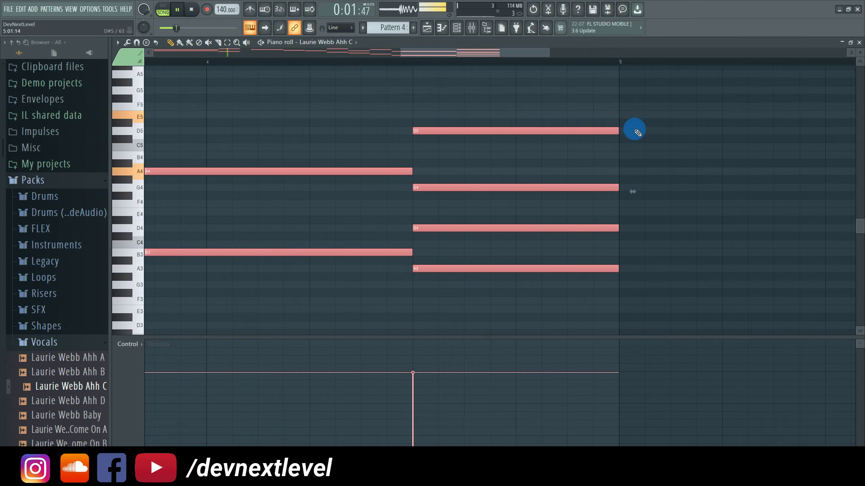
scroll(623, 63, "down", 5)
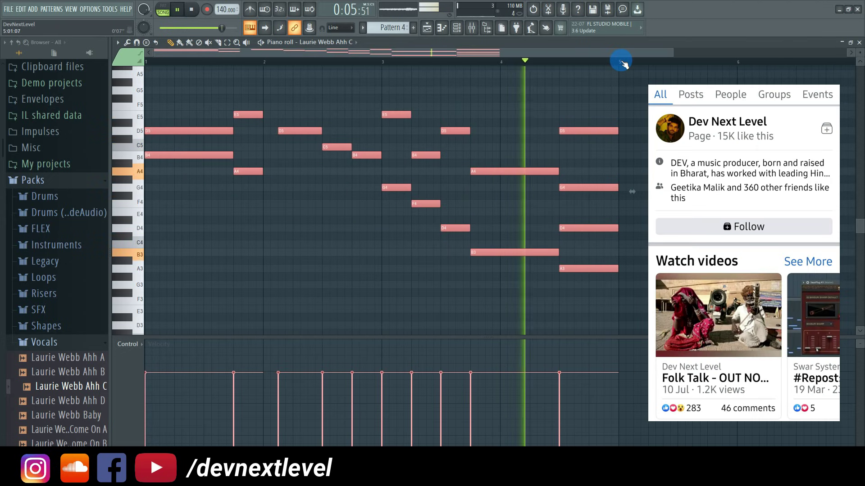
scroll(623, 63, "down", 3)
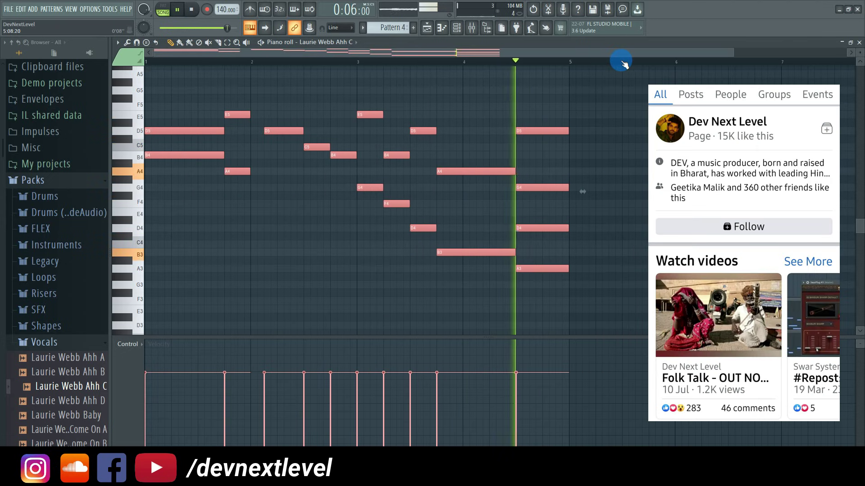
left_click(584, 137, "ctrl")
key("space")
- Close the gap before bar 2's D5 and add harmony notes: F4 and C4 under it, G4 under C5, D4 at bar 3, G3 under D4
left_click_drag(245, 206, 262, 215)
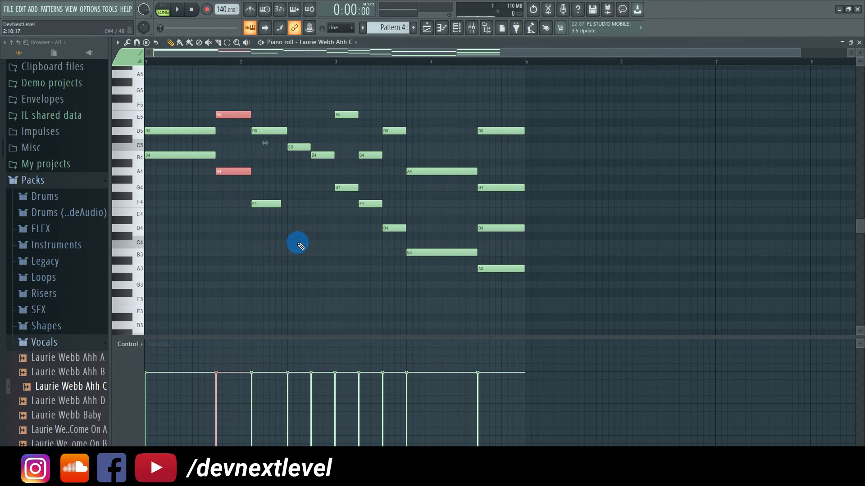
left_click_drag(253, 229, 259, 244)
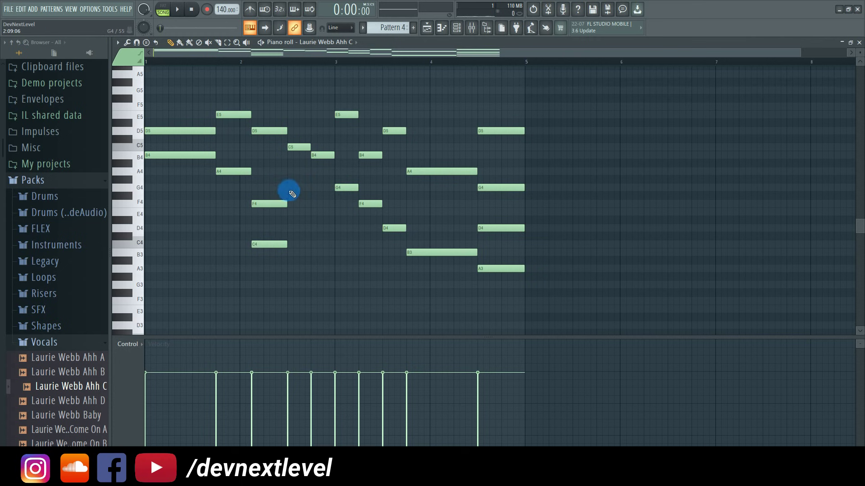
left_click_drag(342, 231, 389, 288)
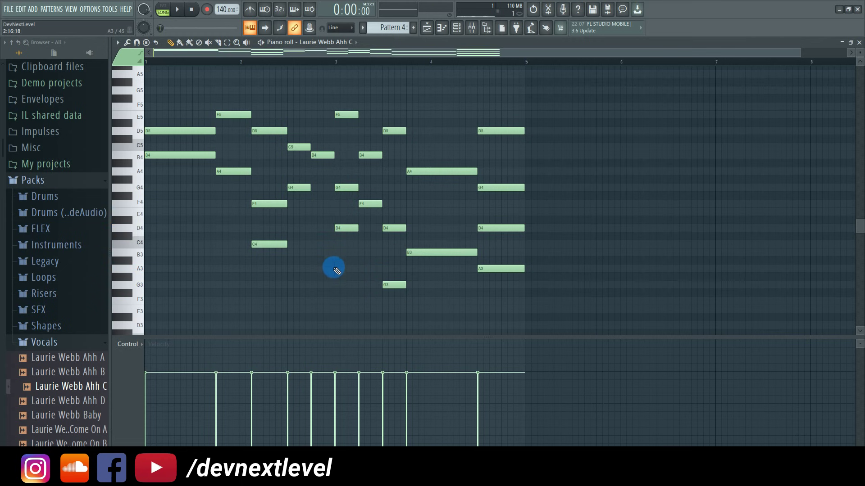
- Return to the playlist, play the song and open the Laurie Webb Ahh C channel settings from the channel rack
left_click(426, 28)
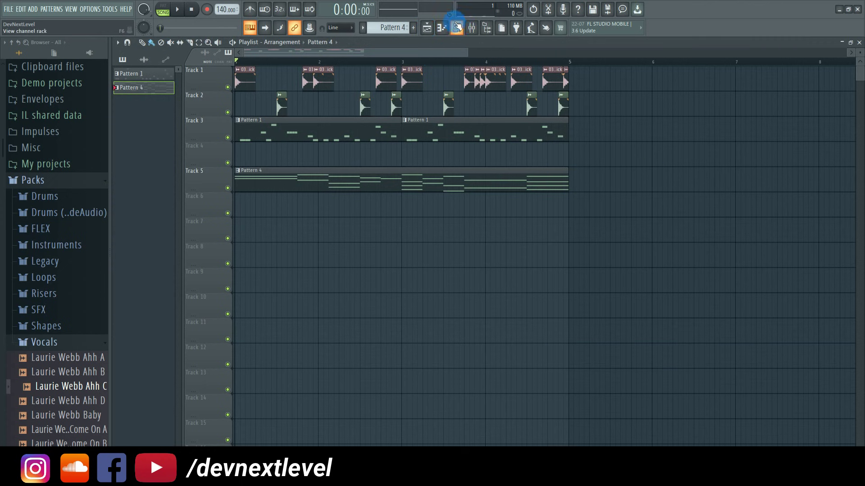
left_click(457, 28)
key("space")
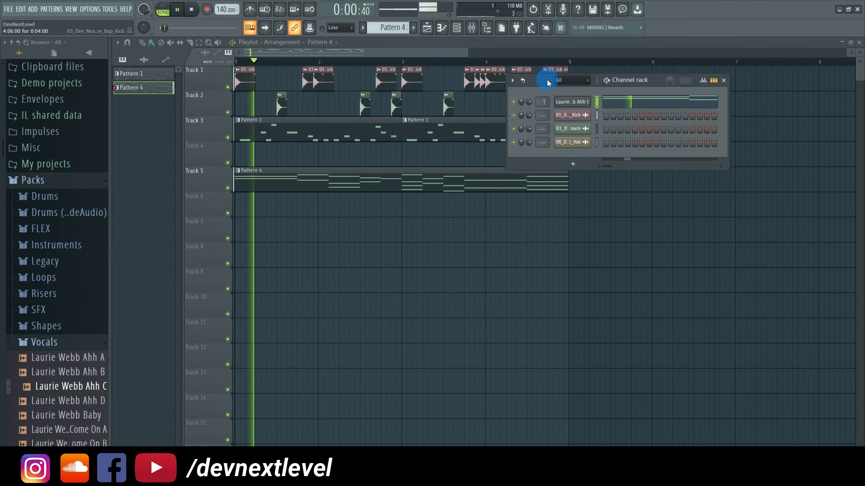
left_click(571, 106)
- Raise the vocal channel's volume LFO amount and set the LFO speed to 1 step while the song plays
left_click_drag(376, 271, 373, 223)
mouse_move(390, 270)
left_mouse_down()
mouse_move(391, 260)
mouse_move(390, 282)
left_mouse_up()
right_click(388, 271)
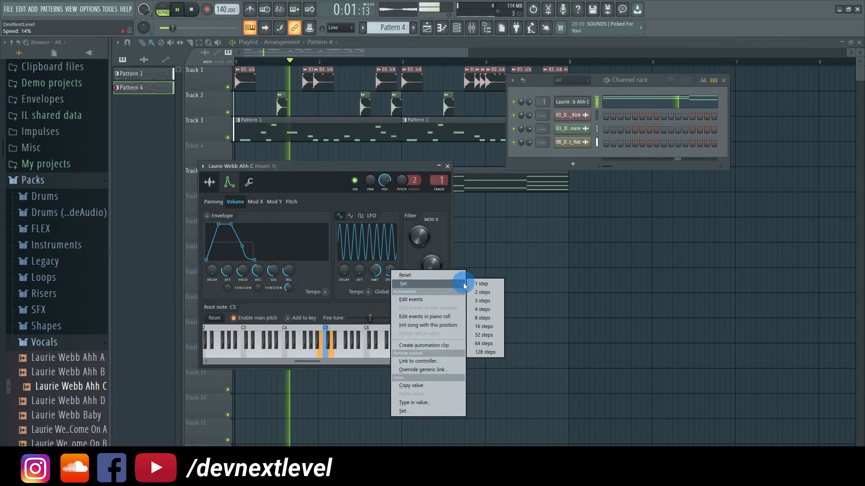
left_click(482, 284)
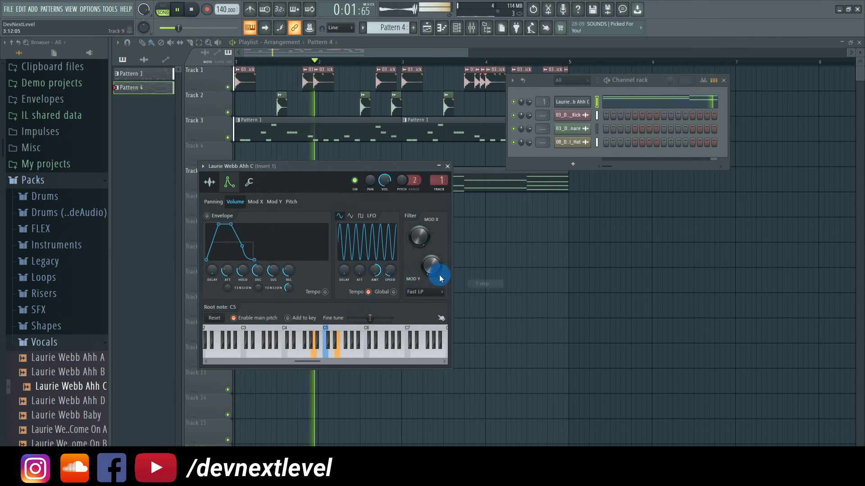
key("space")
- Create an automation clip for the volume LFO speed and move it to Track 6
right_click(388, 272)
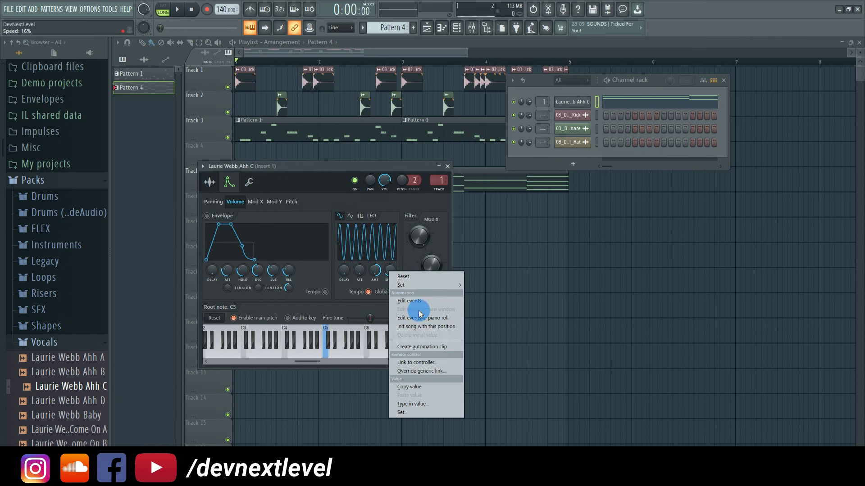
left_click(422, 349)
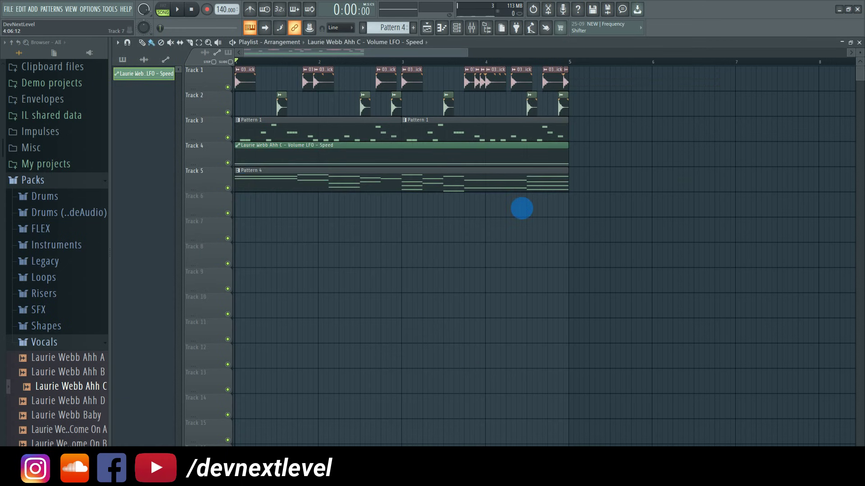
left_click_drag(253, 151, 243, 215)
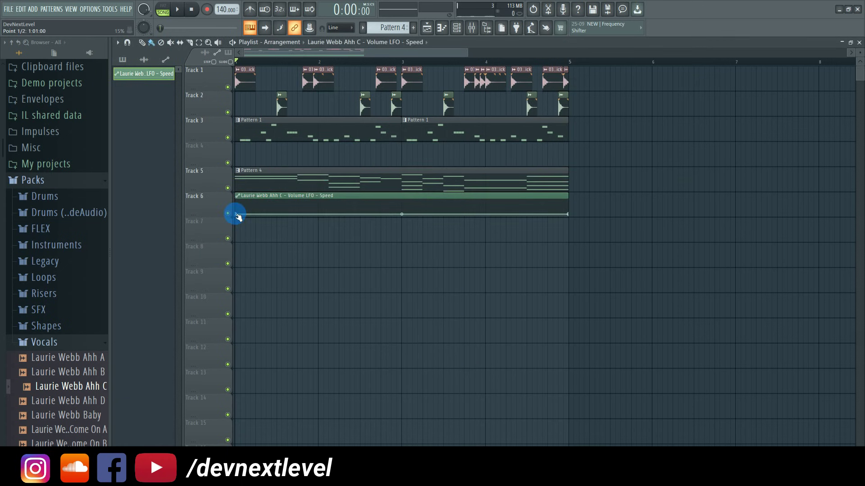
- Shape the LFO speed automation to hold flat for the first half bar and then jump up at a raised point on beat 3
right_click(238, 215)
left_click(262, 358)
left_click_drag(860, 53, 860, 36)
key("space")
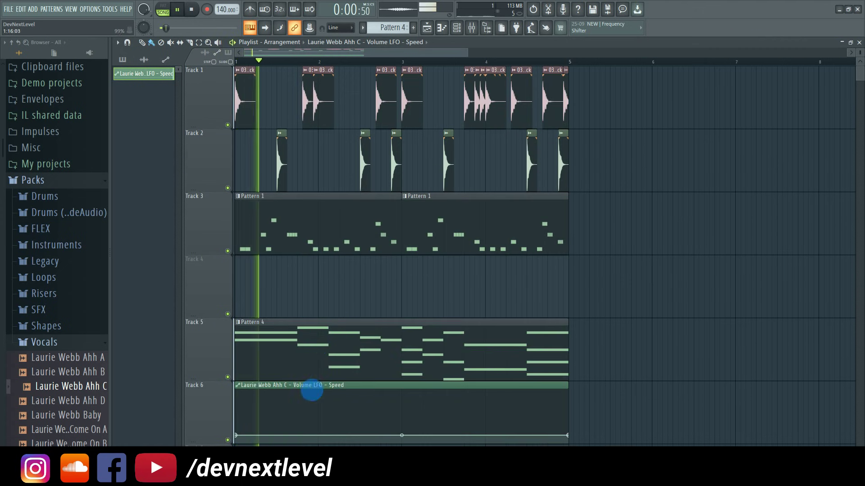
key("space")
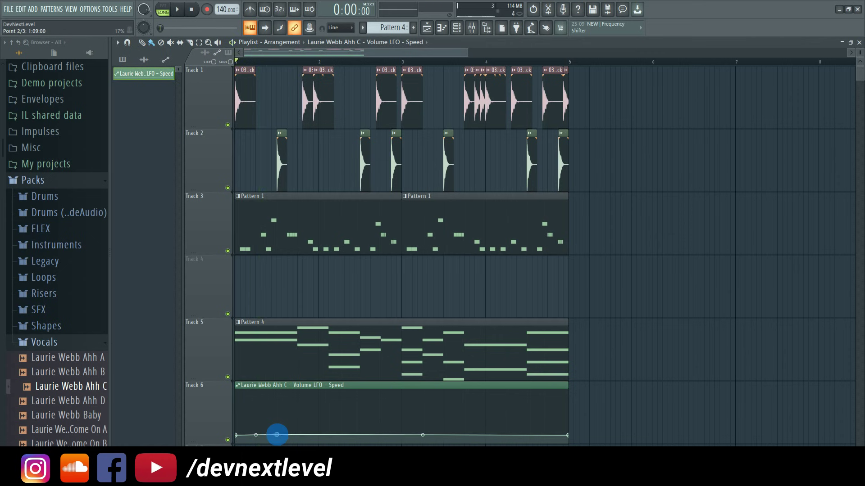
right_click(278, 435)
left_click(292, 333)
left_click_drag(277, 435, 276, 416)
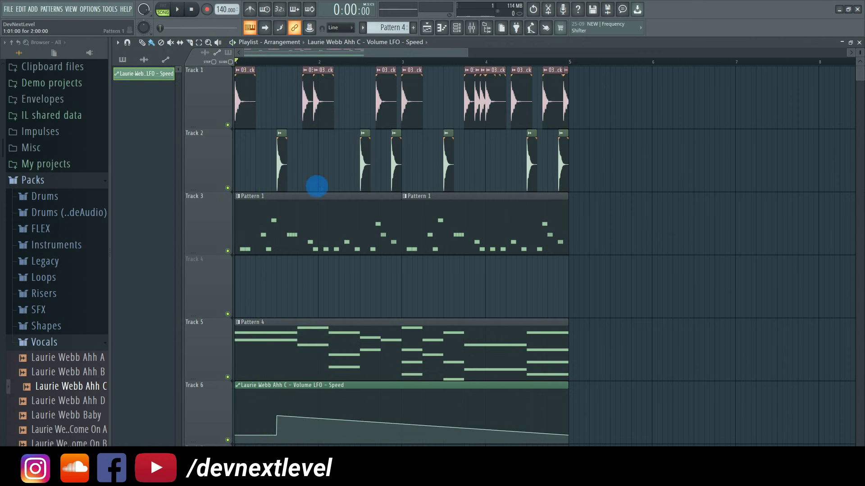
- Set the vocal channel's volume LFO speed to 2 steps and paste its value into the speed automation point at 1:09
left_click(470, 29)
left_click(563, 102)
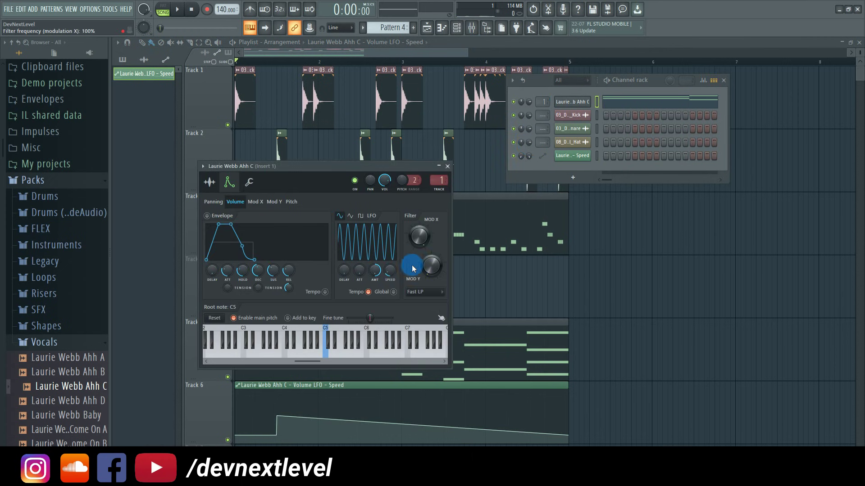
right_click(390, 273)
mouse_move(446, 285)
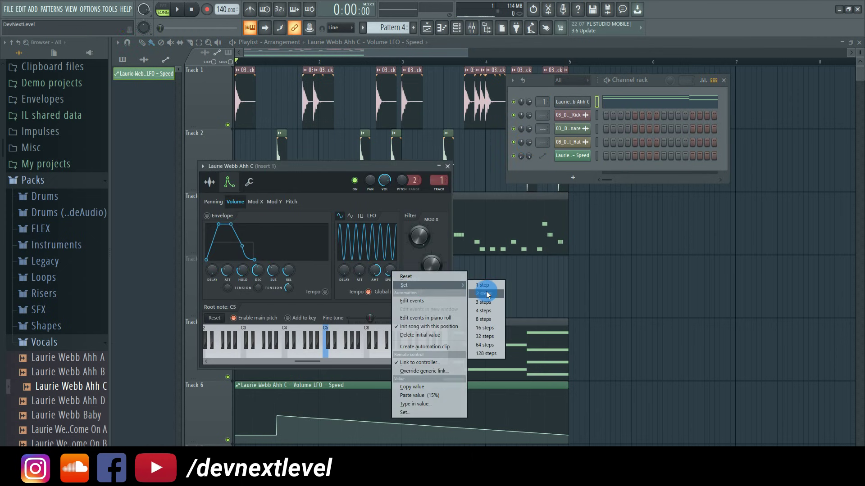
left_click(484, 293)
right_click(387, 274)
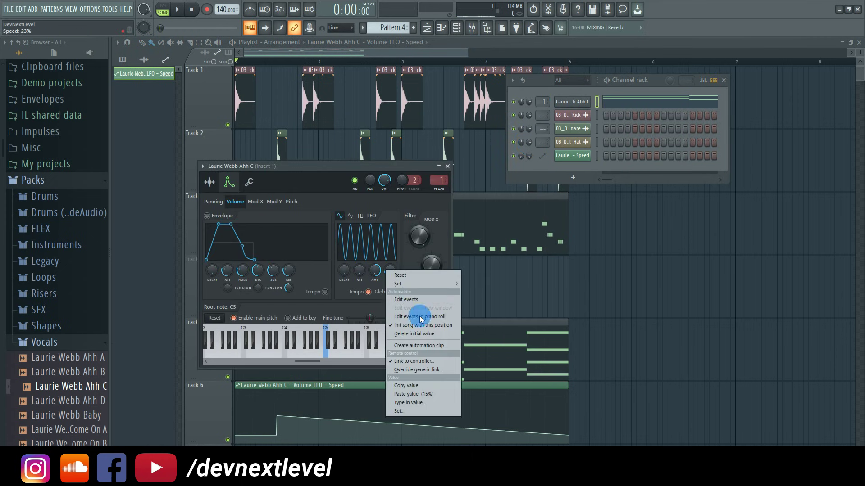
left_click(409, 386)
right_click(279, 416)
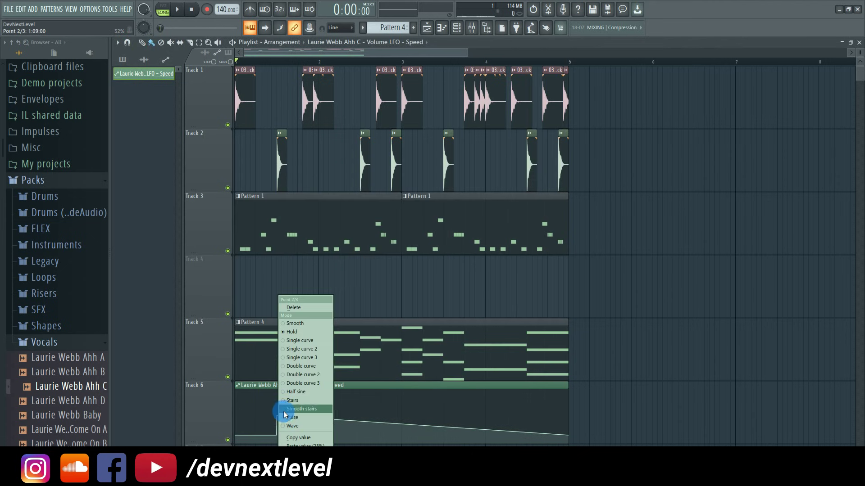
left_click(296, 445)
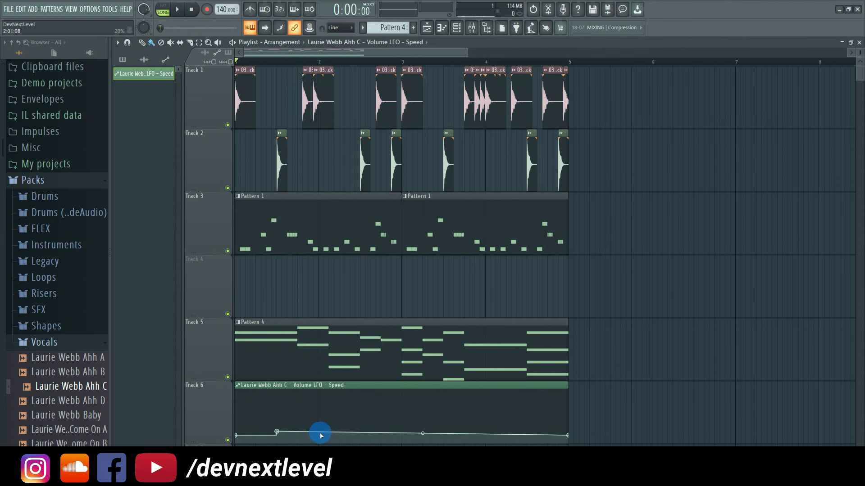
- Play the song and add LFO speed automation points: a raised one near 56% at 2:01 and low ones at 2:03 and 2:09
key("space")
left_click_drag(319, 432, 318, 413)
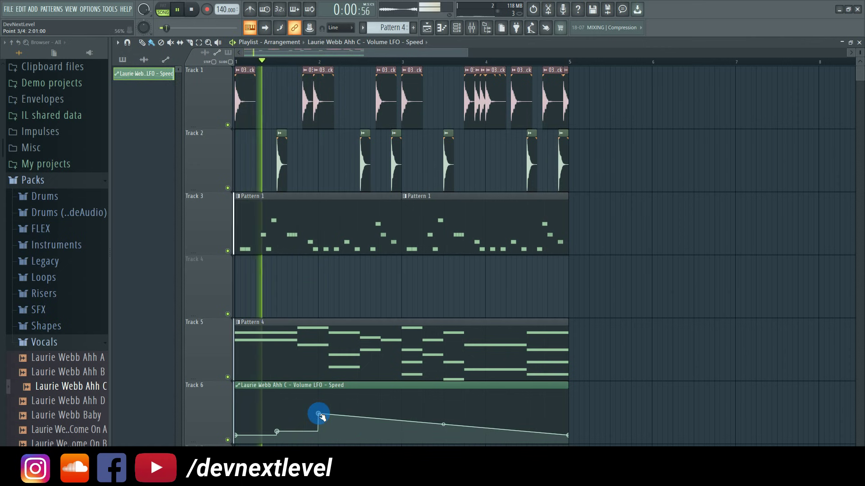
key("space")
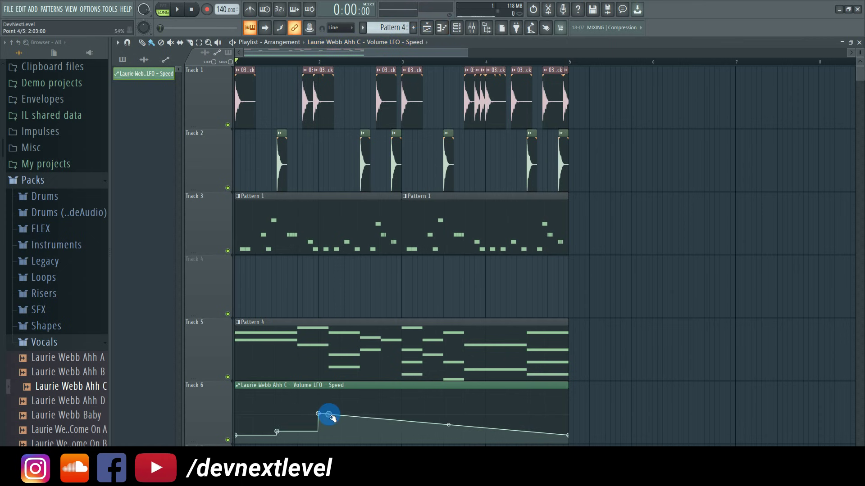
left_click_drag(332, 418, 333, 428)
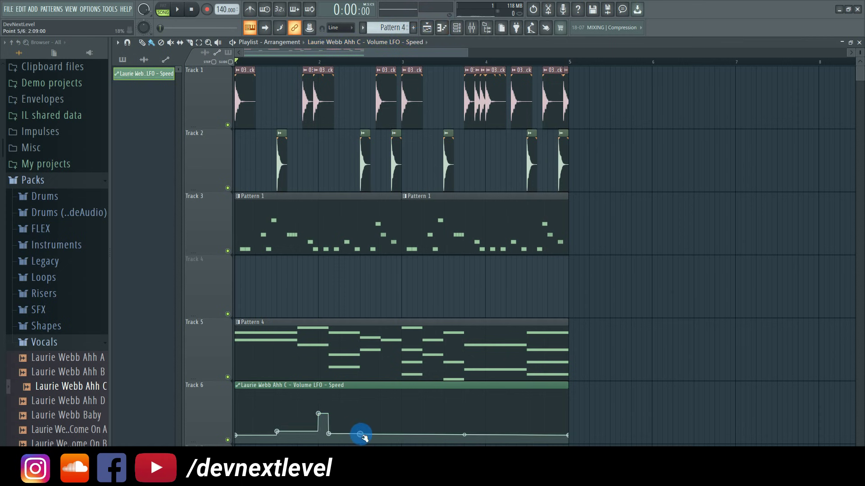
right_click(360, 435)
- Reopen the Laurie Webb Ahh C settings, set the volume LFO speed to 3 steps and copy its value
left_click(474, 372)
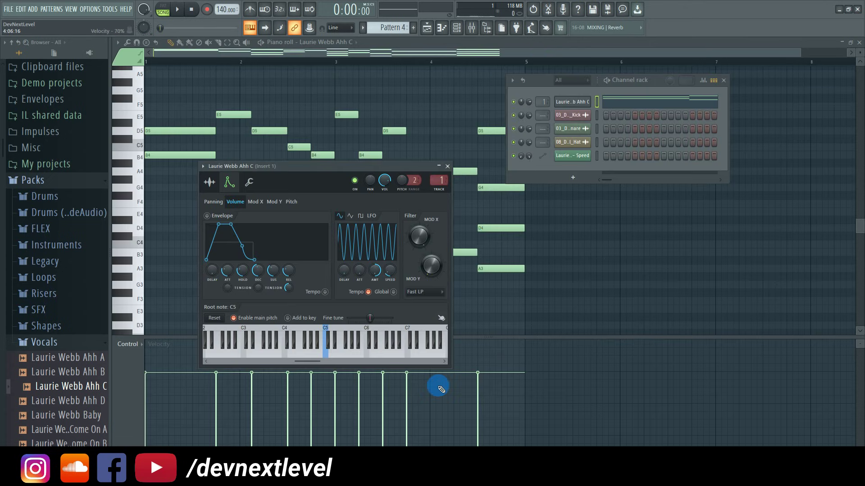
left_click(571, 103)
left_click(563, 104)
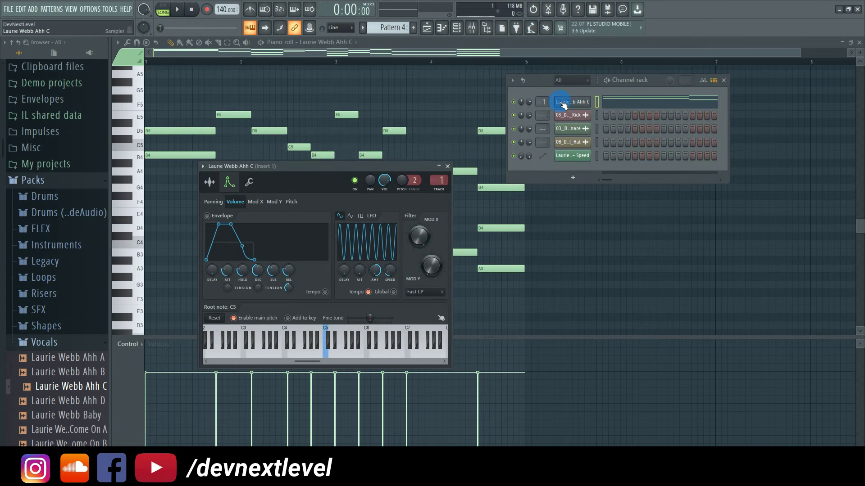
right_click(390, 273)
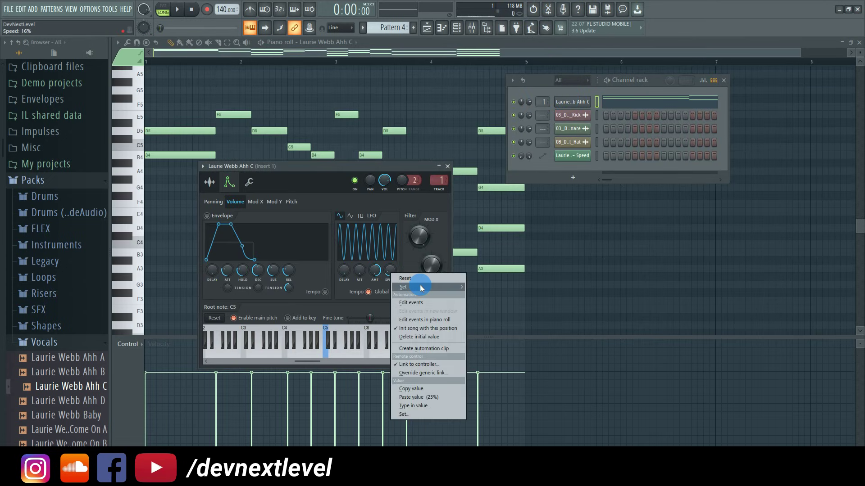
mouse_move(422, 289)
left_click(481, 305)
left_click(426, 266)
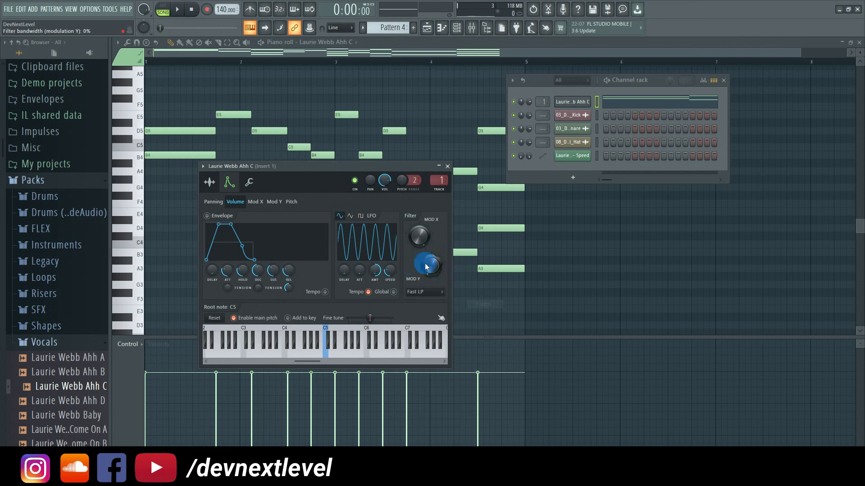
right_click(390, 270)
left_click(411, 386)
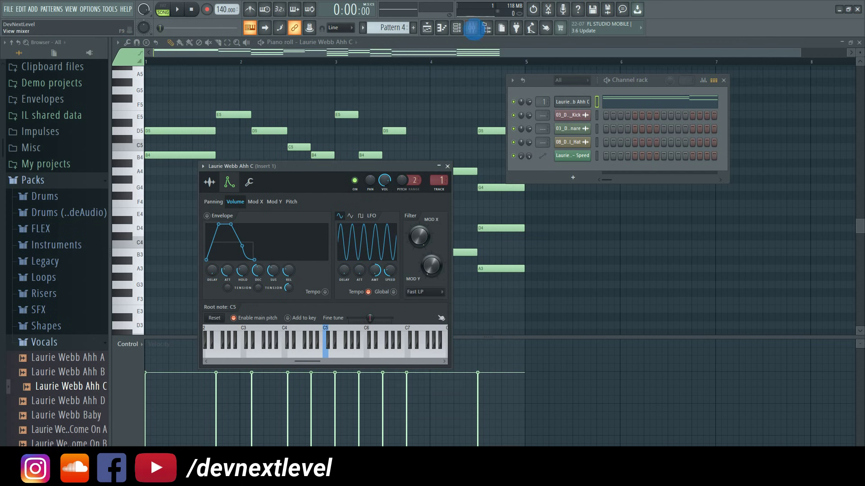
- Return to the playlist, play the song briefly and paste the copied speed value into the automation point at 2:01
left_click(431, 32)
key("space")
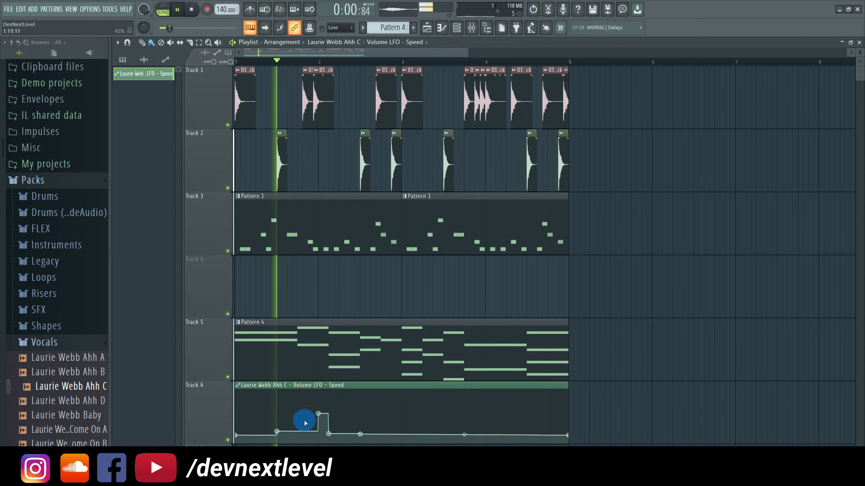
key("space")
right_click(320, 417)
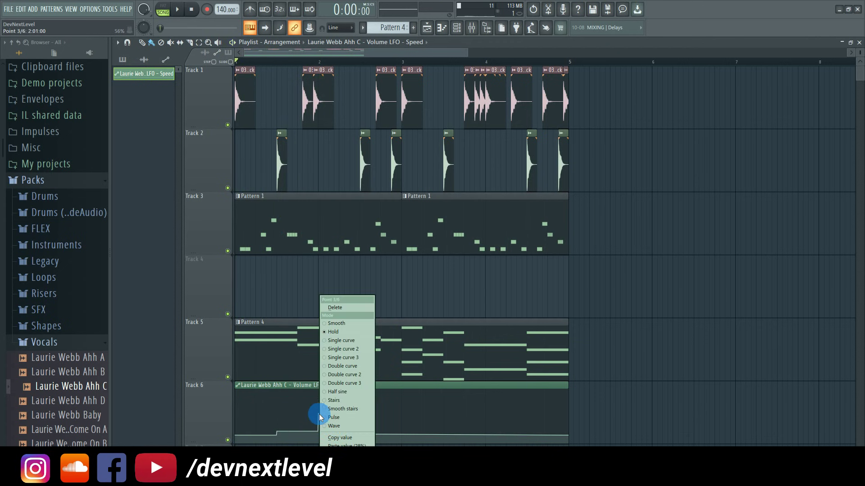
left_click(338, 445)
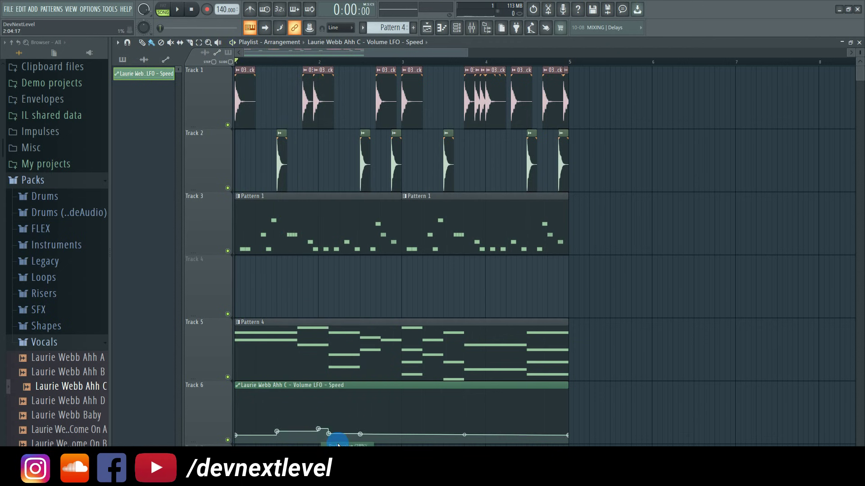
- Copy the first automation point's value into the points at 2:03 and 2:09, and play back the result
right_click(235, 436)
left_click(250, 439)
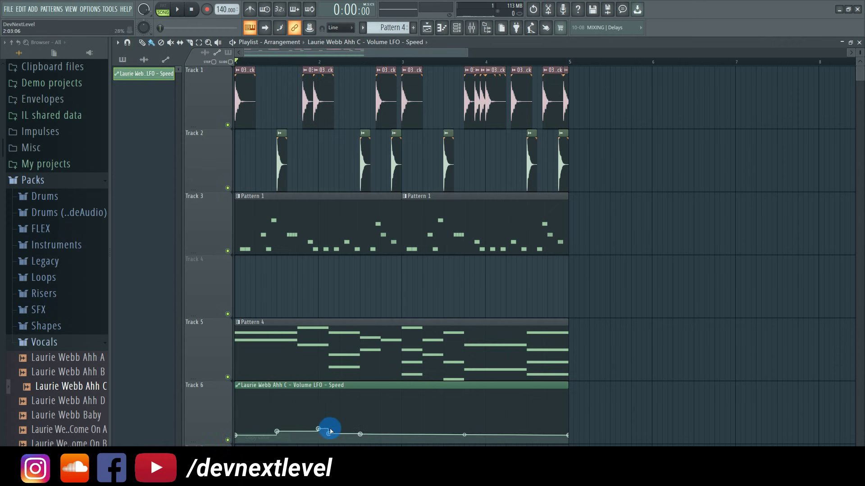
right_click(330, 435)
left_click(344, 445)
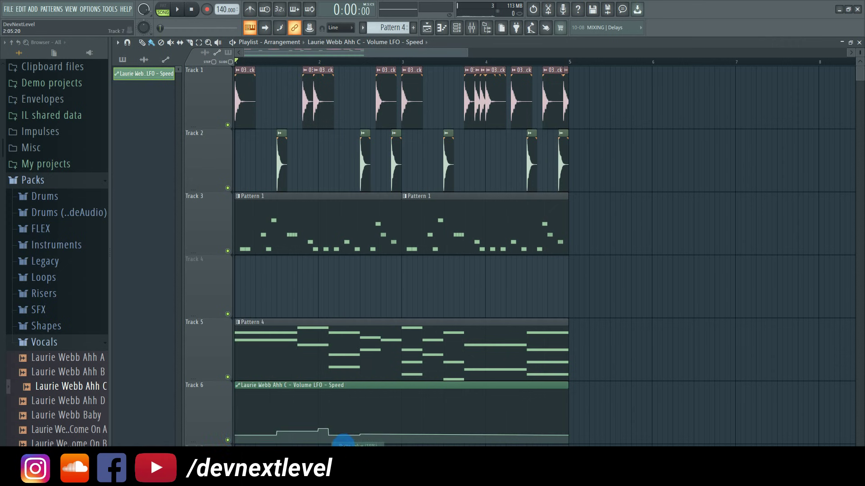
right_click(360, 435)
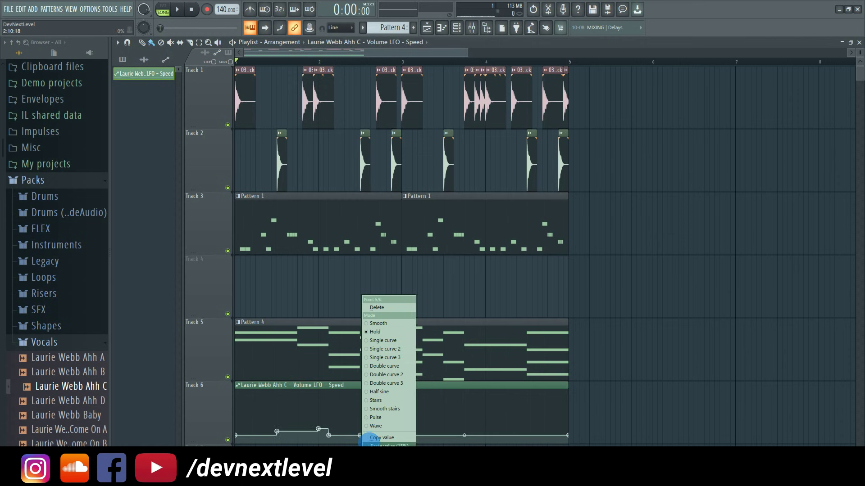
left_click(369, 444)
key("space")
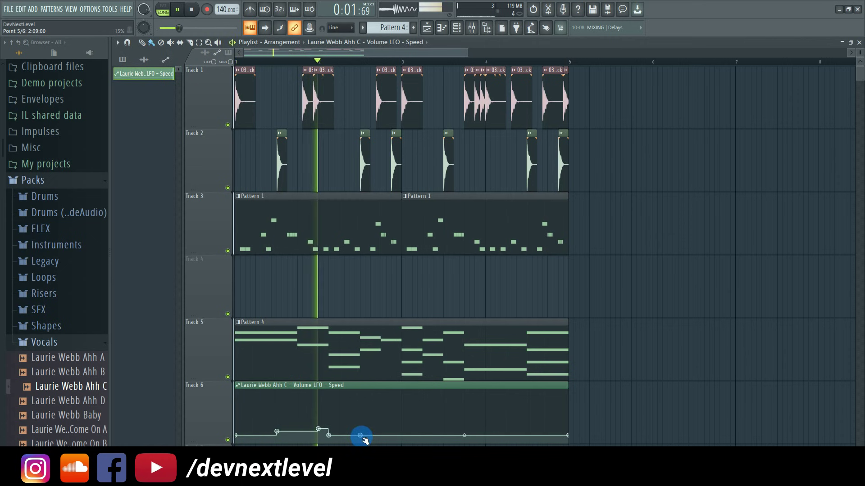
key("space")
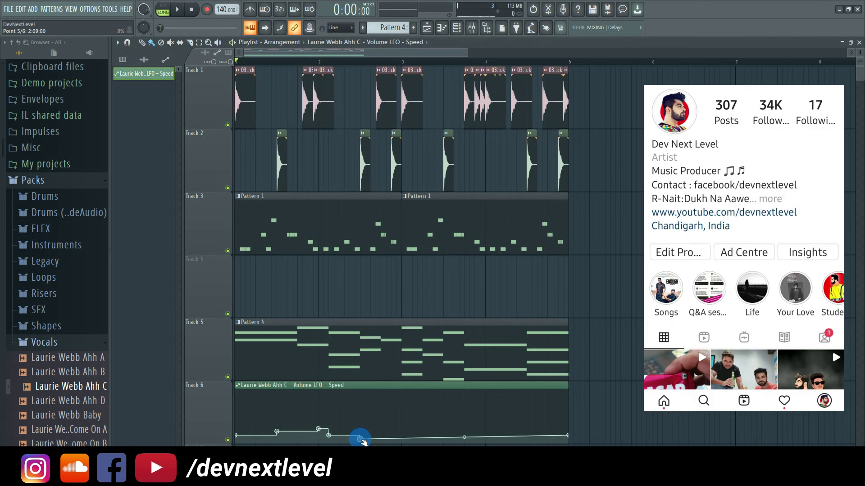
- Lower the LFO speed automation point at 2:09, add a point at 3:01 at about 14%, and audition the song
left_click_drag(861, 51, 860, 30)
scroll(528, 220, "down", 4)
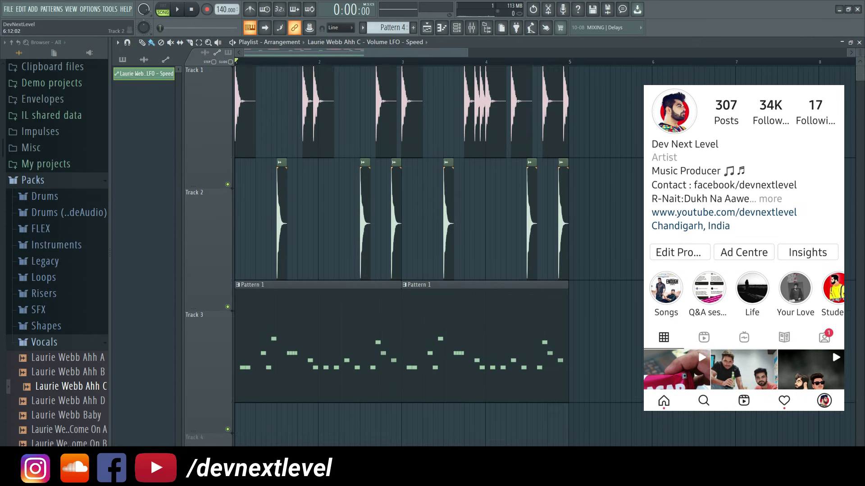
left_click_drag(363, 305, 402, 294)
key("space")
right_click(401, 302)
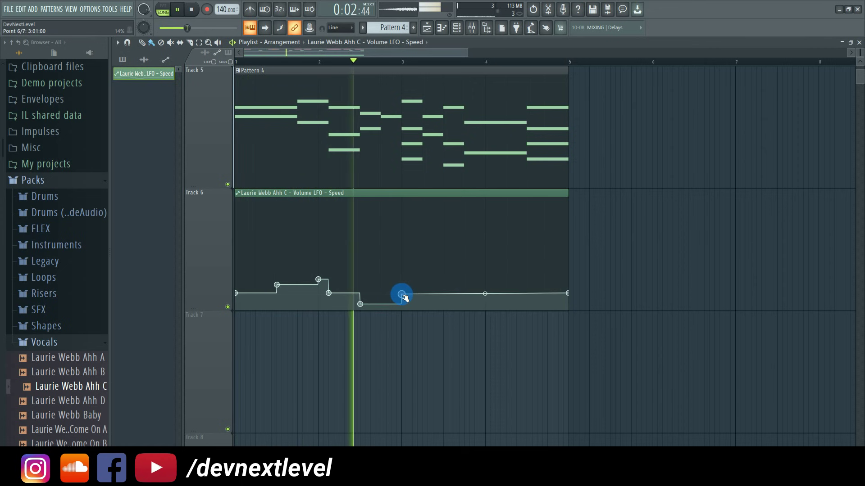
key("space")
key("space")
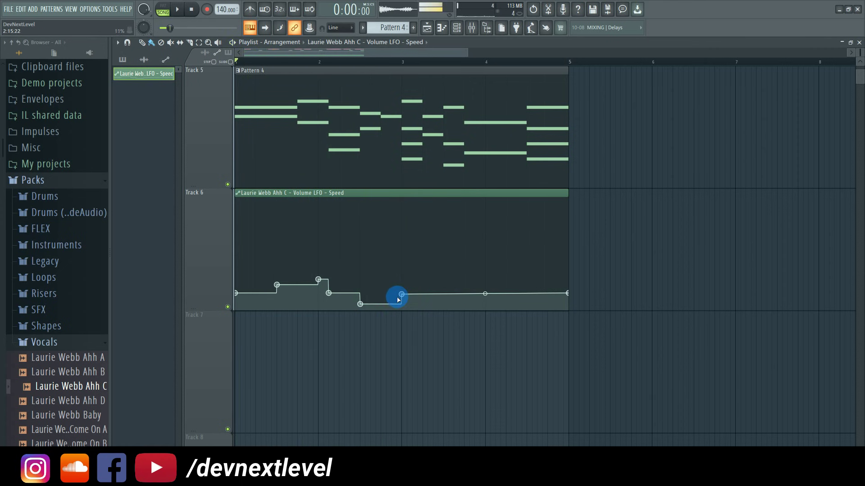
key("space")
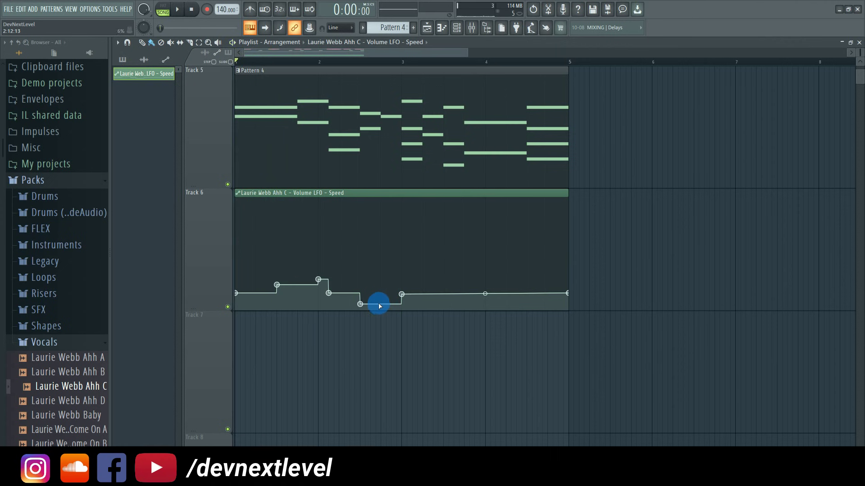
- Add a point at 2:13 with the copied 15% value, raise the point at 3:01, and start playback
right_click(382, 301)
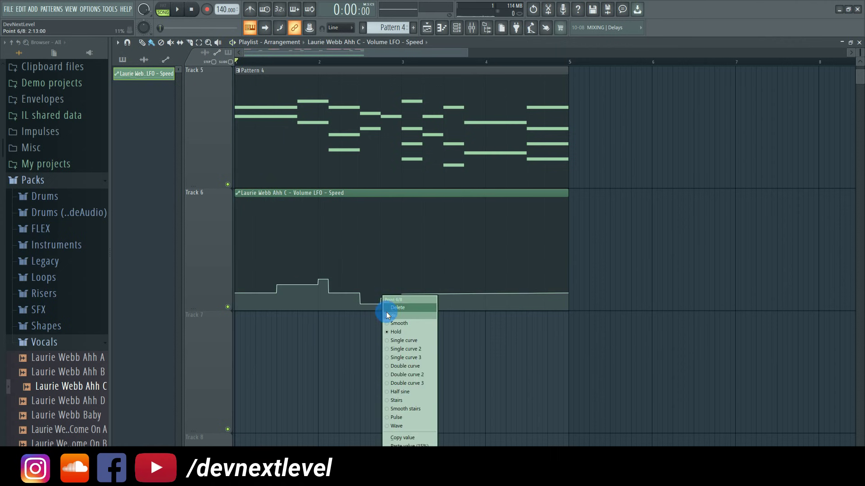
left_click(409, 440)
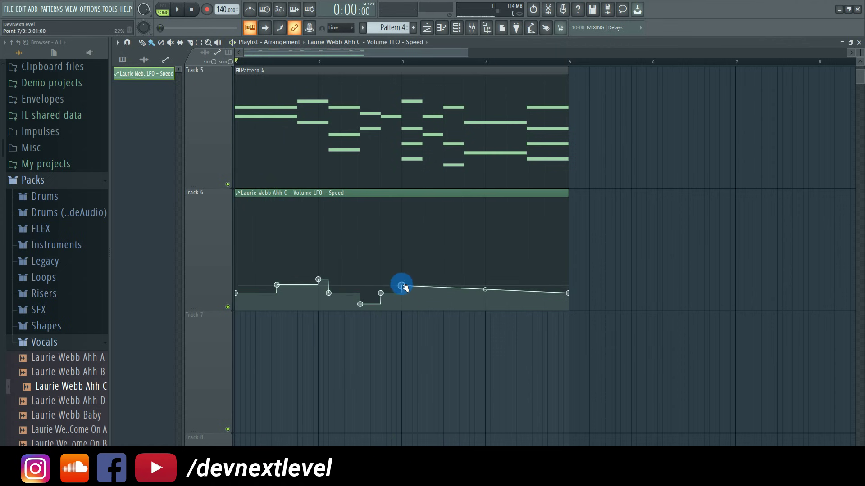
key("space")
- Add a low automation point at 4:09 and make the descent from bar 3 a smooth, gently adjusted curve while lowering the clip's end
left_click_drag(568, 293, 570, 311)
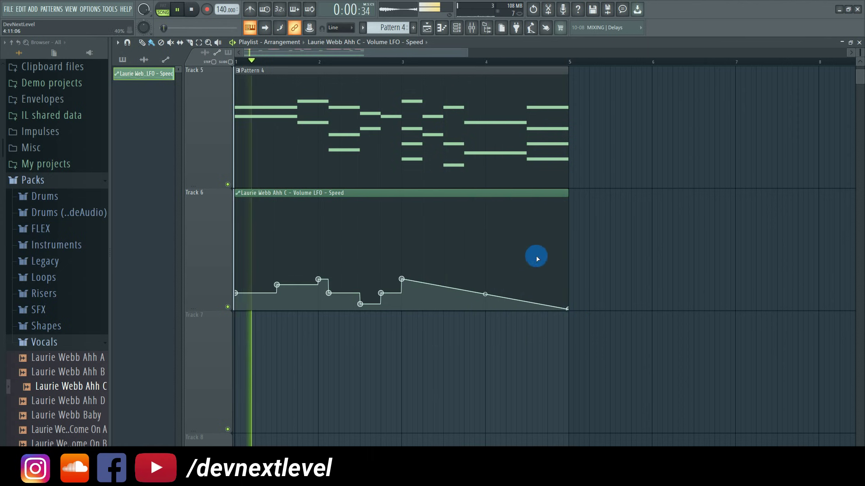
left_click(525, 301)
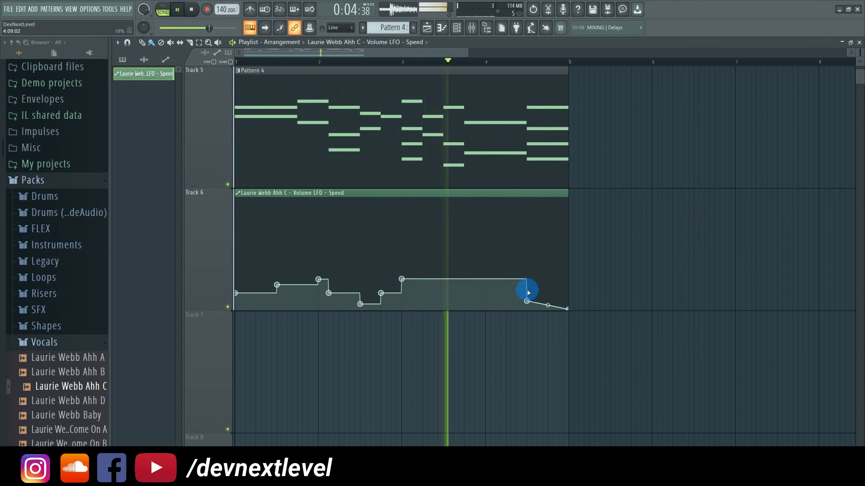
right_click(525, 301)
left_click(539, 324)
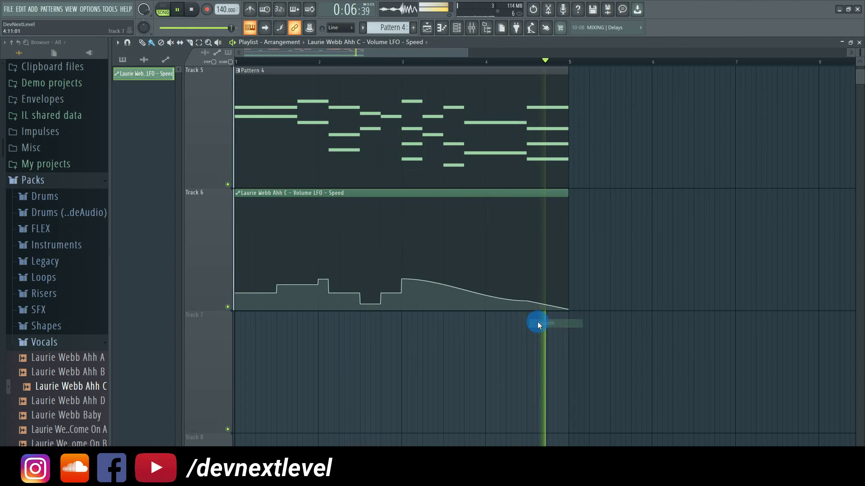
left_click_drag(464, 290, 464, 288)
mouse_move(538, 303)
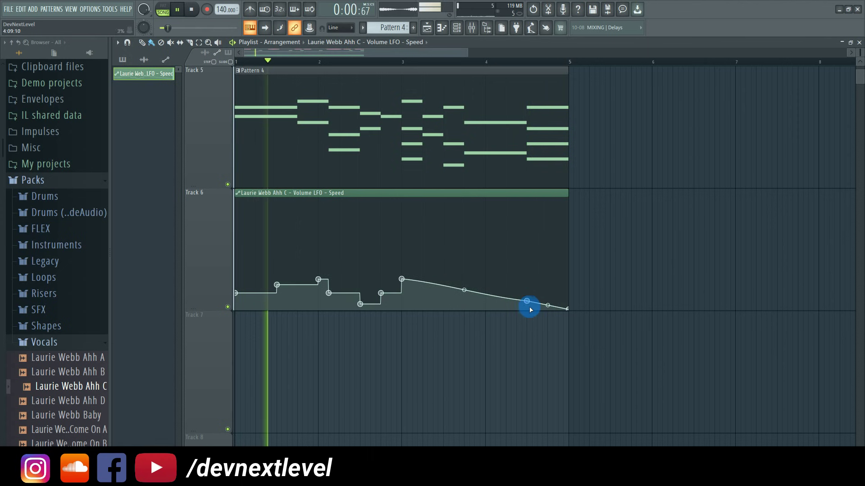
- Paste the copied 15% value into the automation clip's final point and stop playback
left_click_drag(566, 309, 571, 306)
right_click(571, 306)
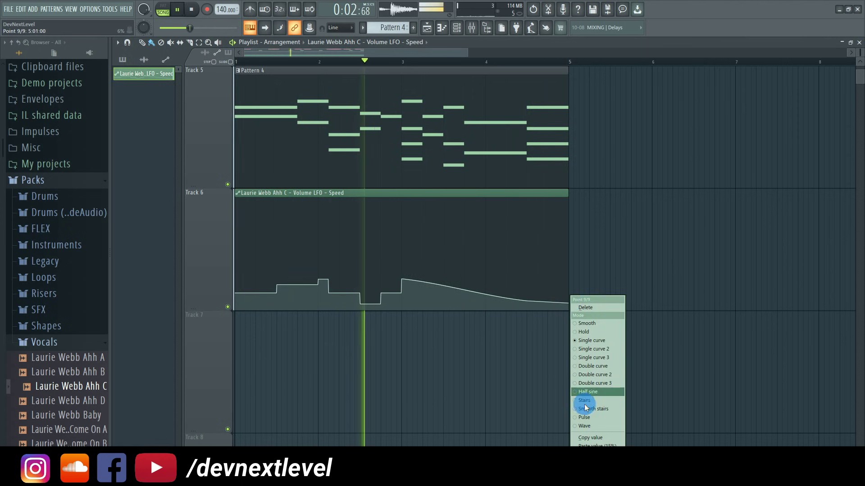
left_click(584, 440)
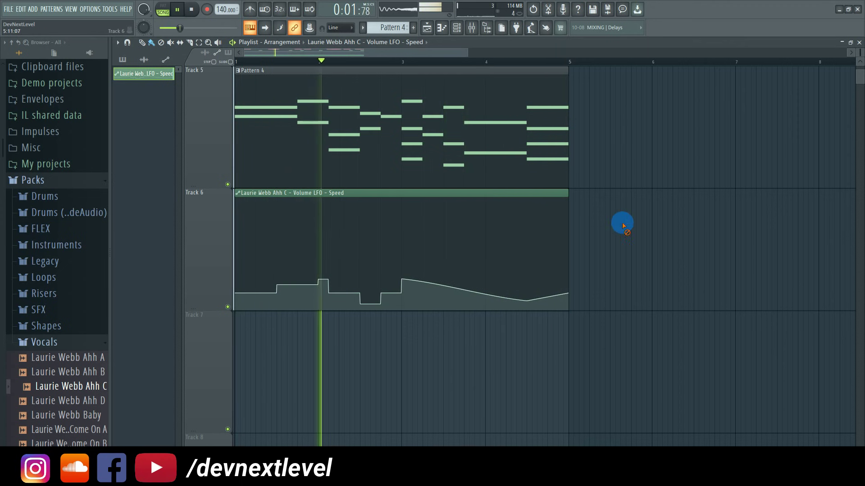
key("space")
scroll(627, 200, "up", 2)
scroll(626, 198, "up", 1)
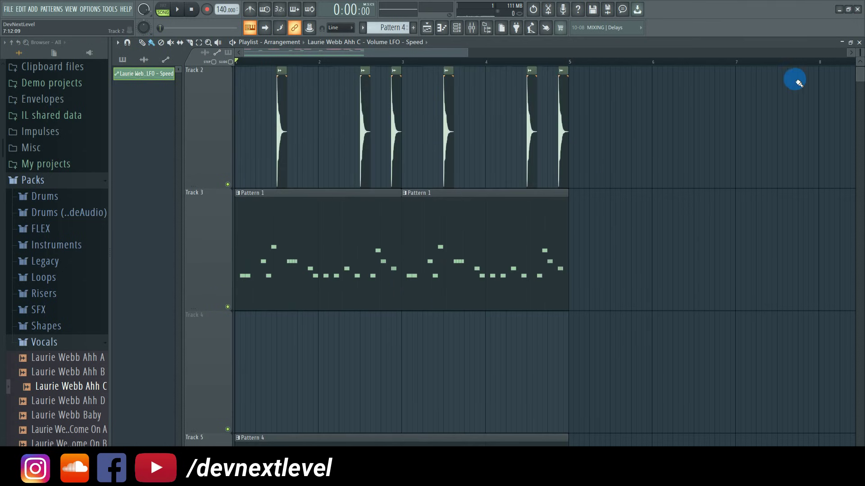
left_click_drag(860, 52, 863, 62)
scroll(696, 214, "up", 1)
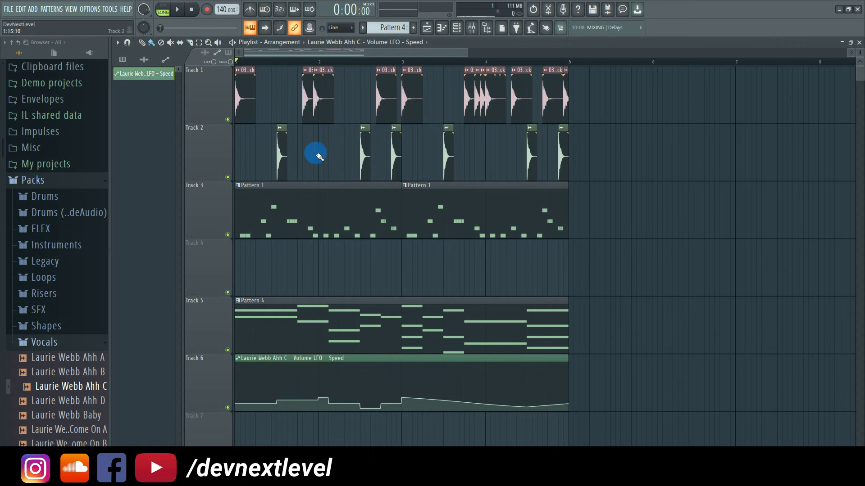
left_click_drag(861, 53, 861, 78)
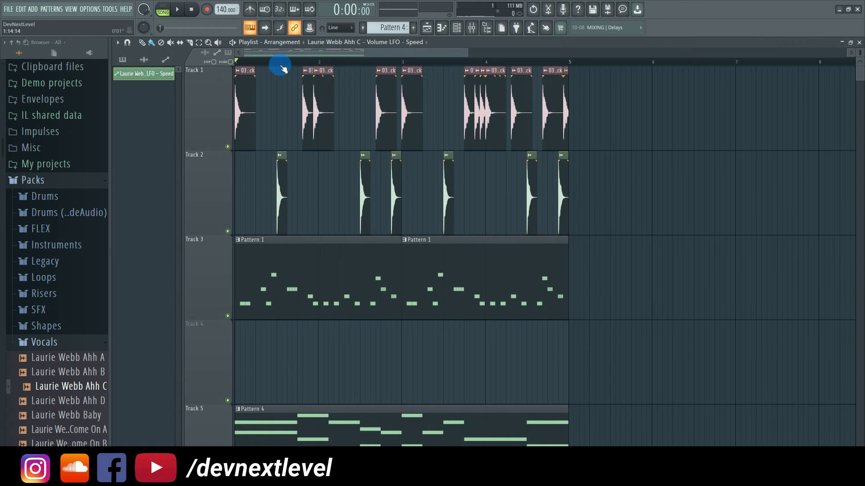
scroll(235, 66, "up", 3)
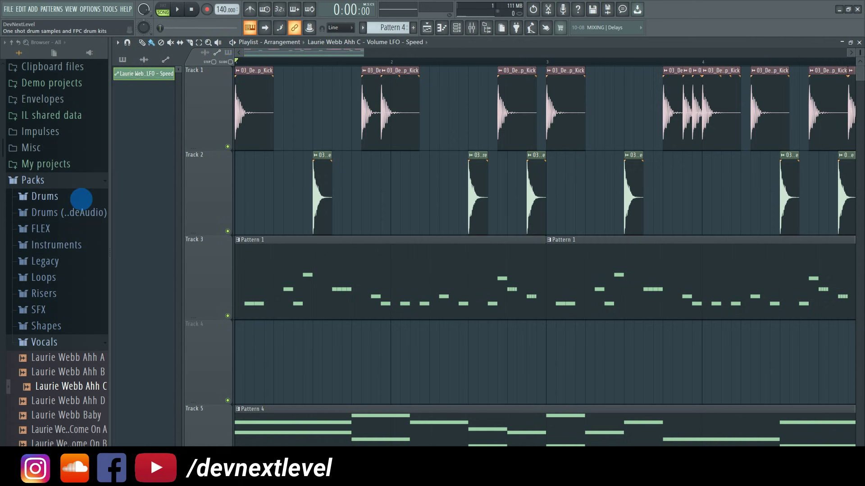
scroll(330, 296, "down", 1)
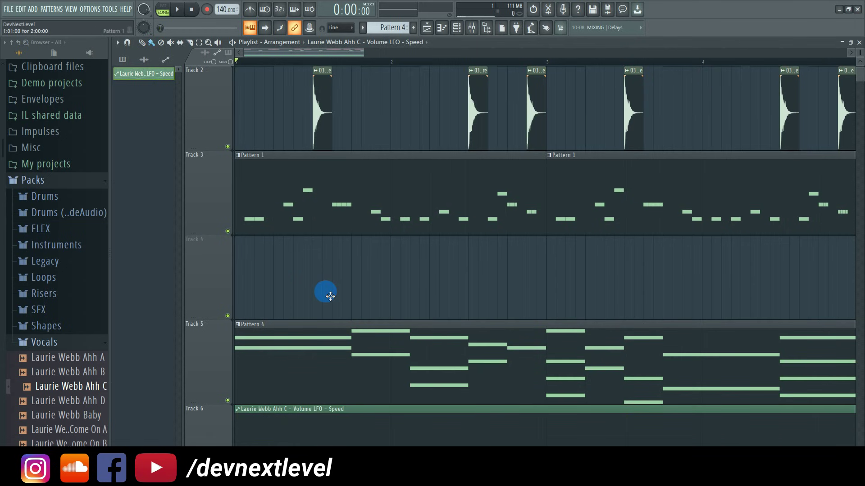
- Switch to Firefox and view the Dev Next Level Facebook page and the devnextlevel Instagram profile with its posts
left_click(272, 434)
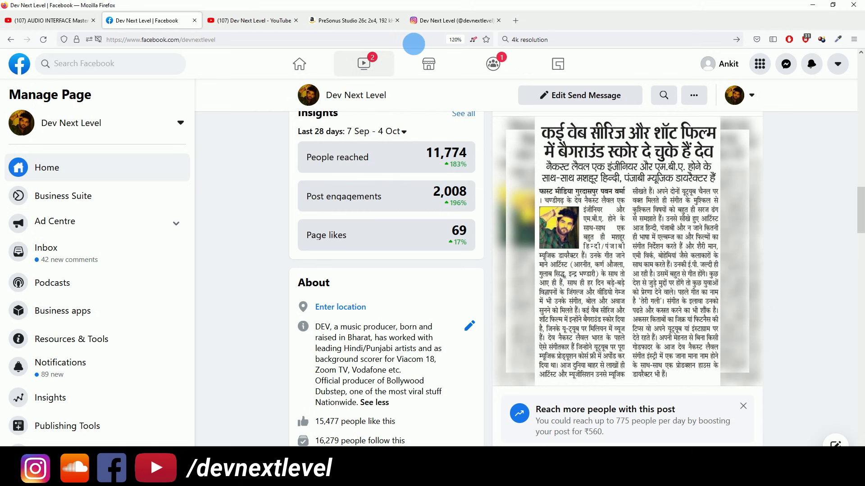
left_click(439, 23)
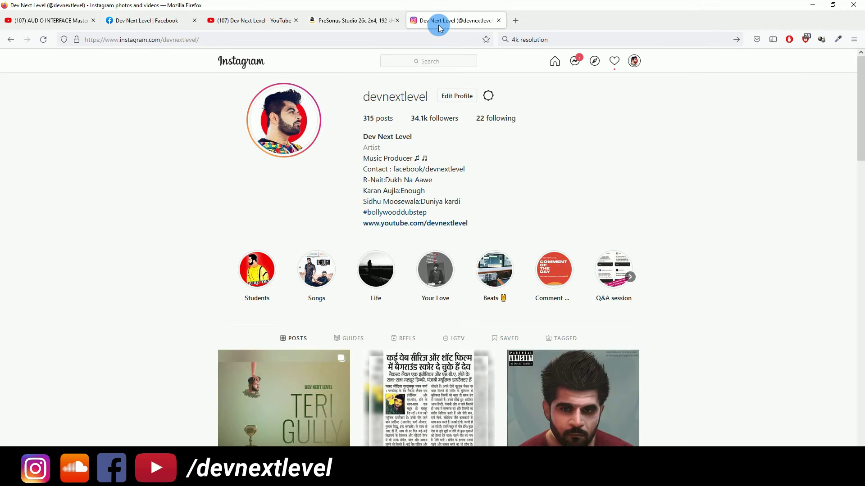
scroll(172, 363, "down", 1)
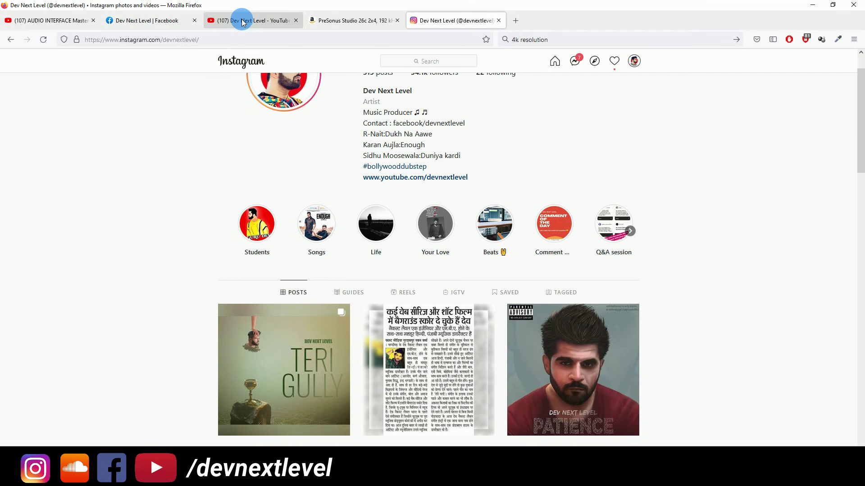
- View the AUDIO INTERFACE Master Class video page on YouTube and examine the PreSonus Studio 26c product image on Amazon
left_click(72, 22)
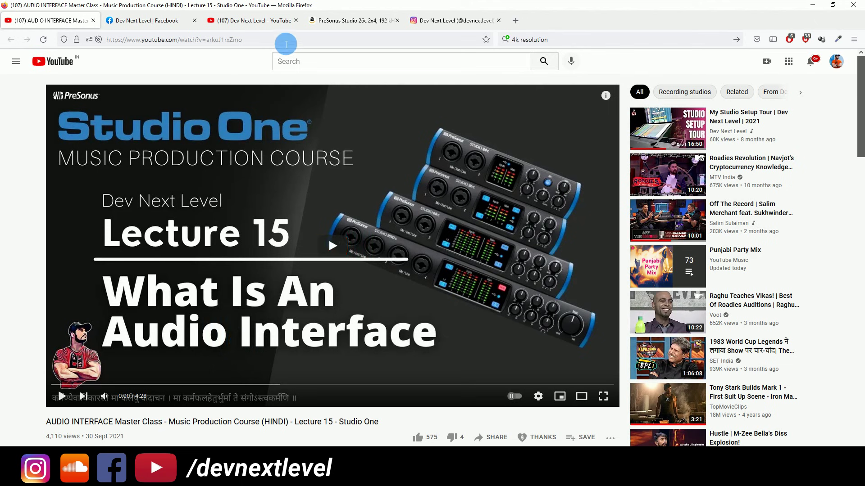
left_click(360, 22)
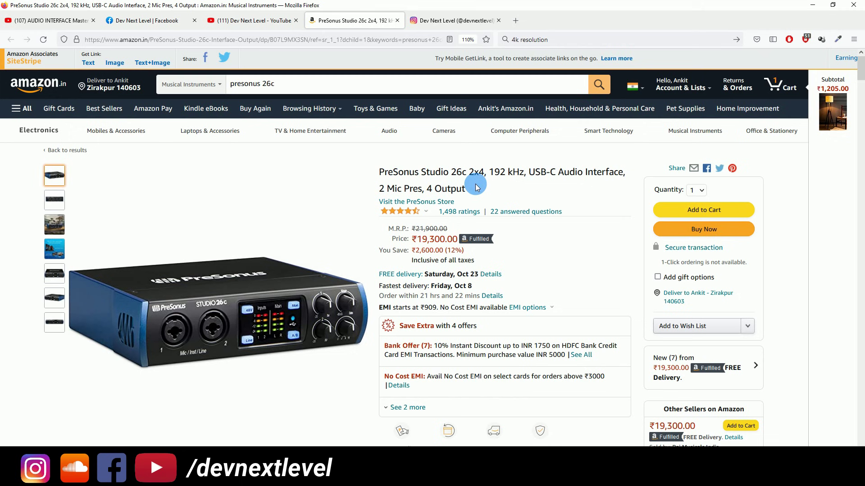
mouse_move(144, 320)
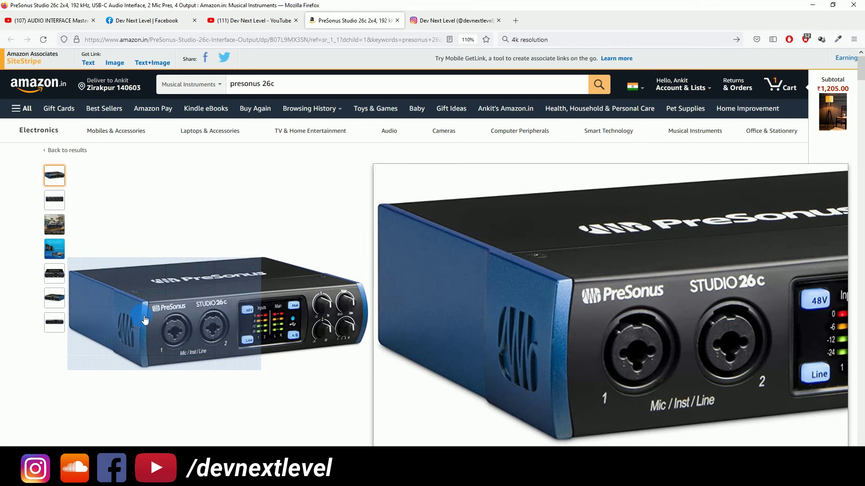